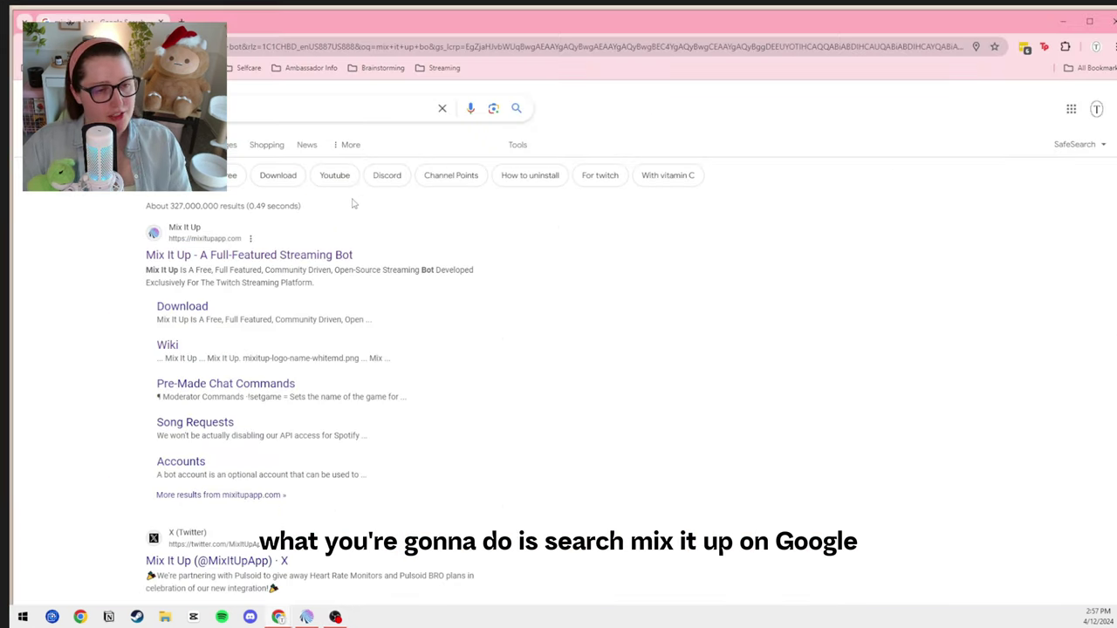
- Open mixitupapp.com from the Google results, then bring up the installed Mix It Up app
left_click(303, 255)
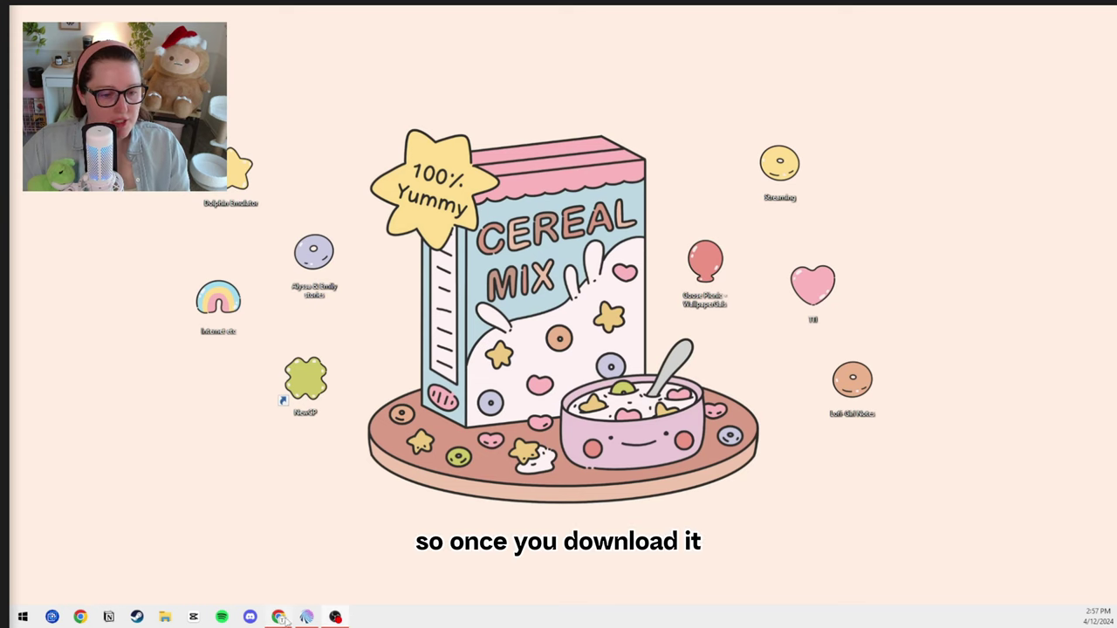
left_click(306, 617)
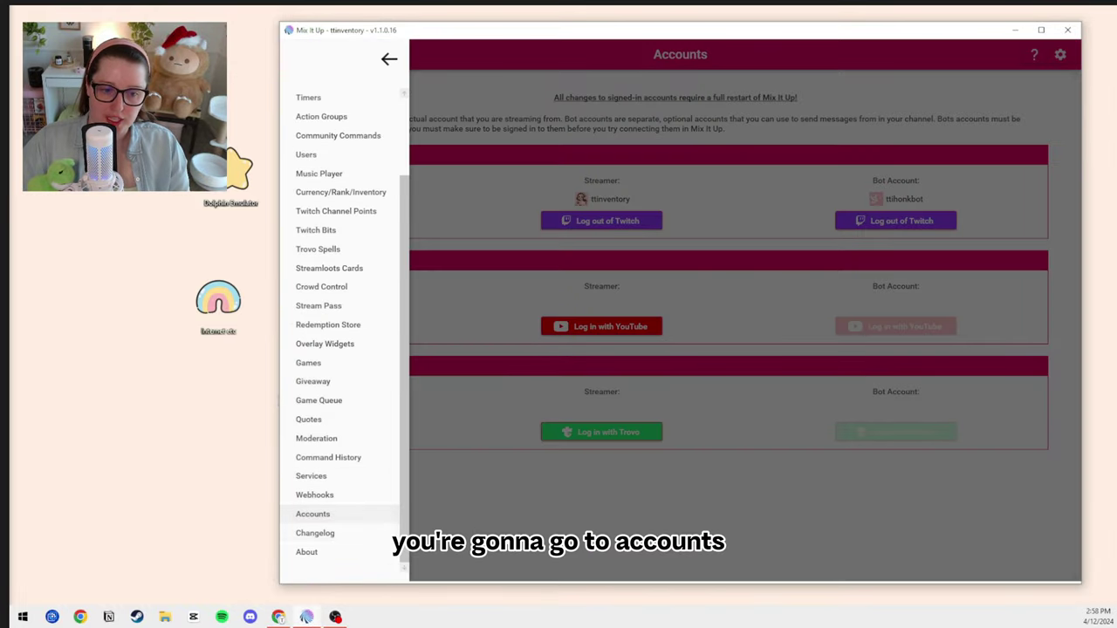
- Check the Twitch streamer and bot logins on Accounts, then switch to the Commands page
left_click(1008, 408)
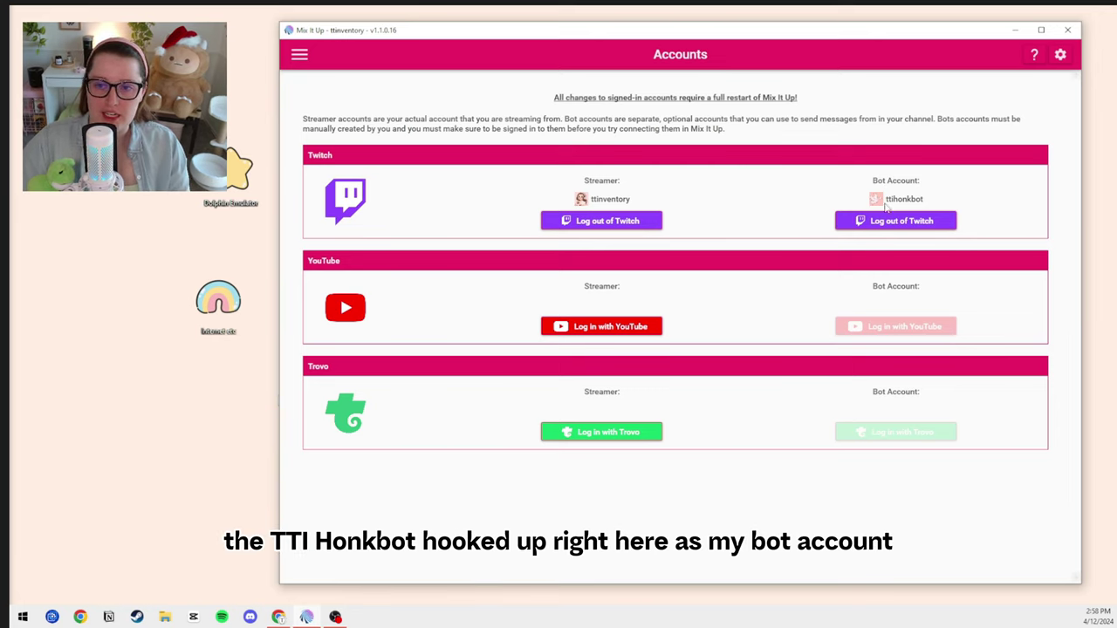
left_click(299, 54)
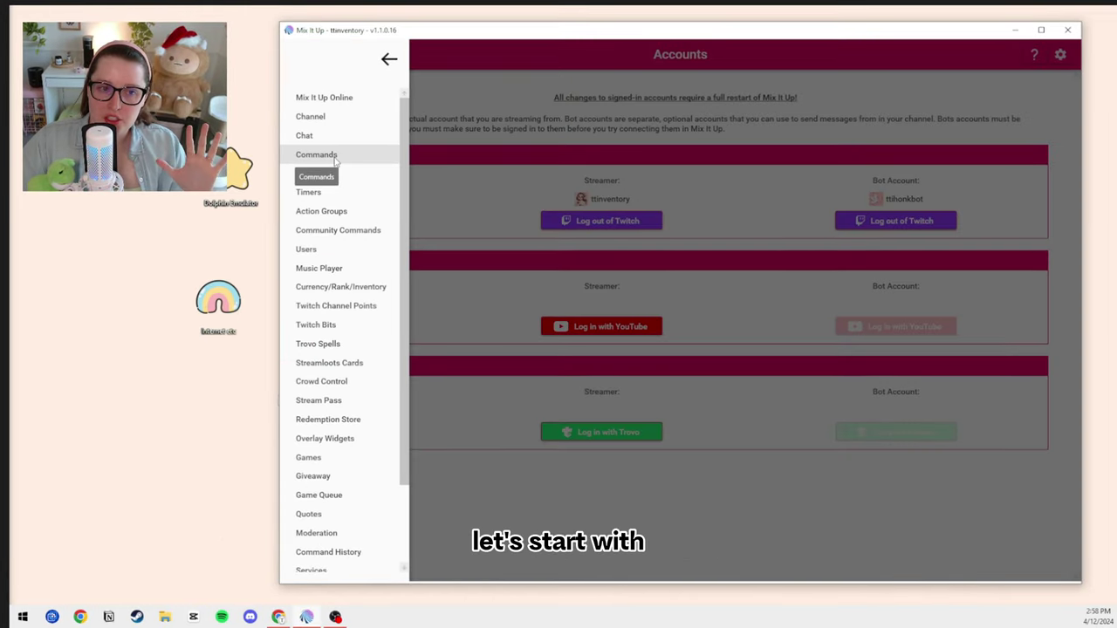
left_click(332, 154)
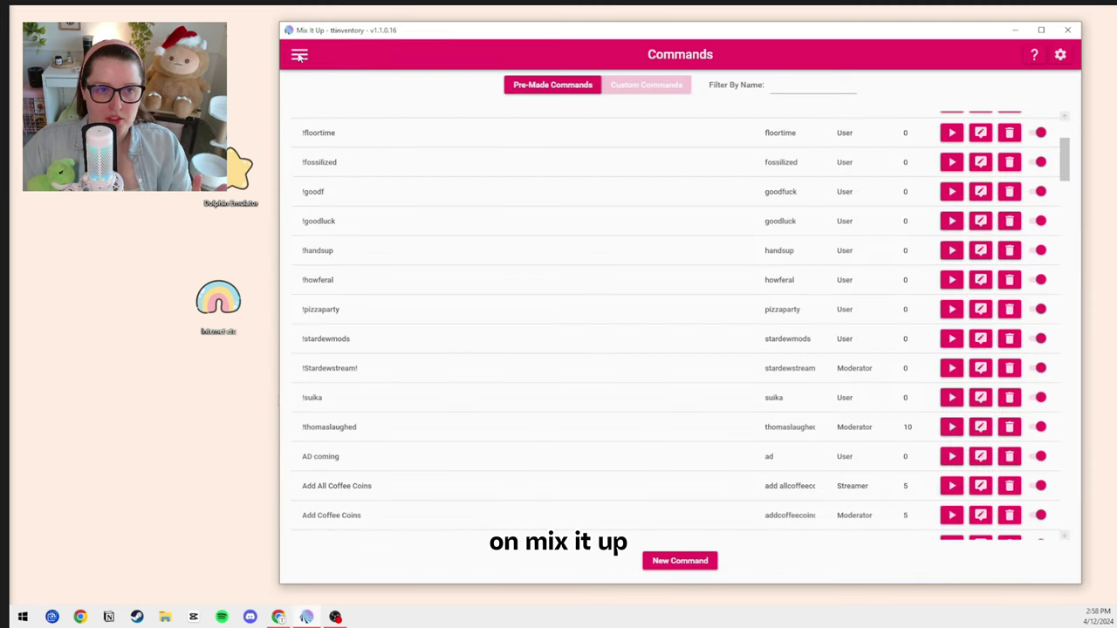
- Switch to Events and expand Twitch to list Stream Start, Followed, Raided and others
left_click(299, 55)
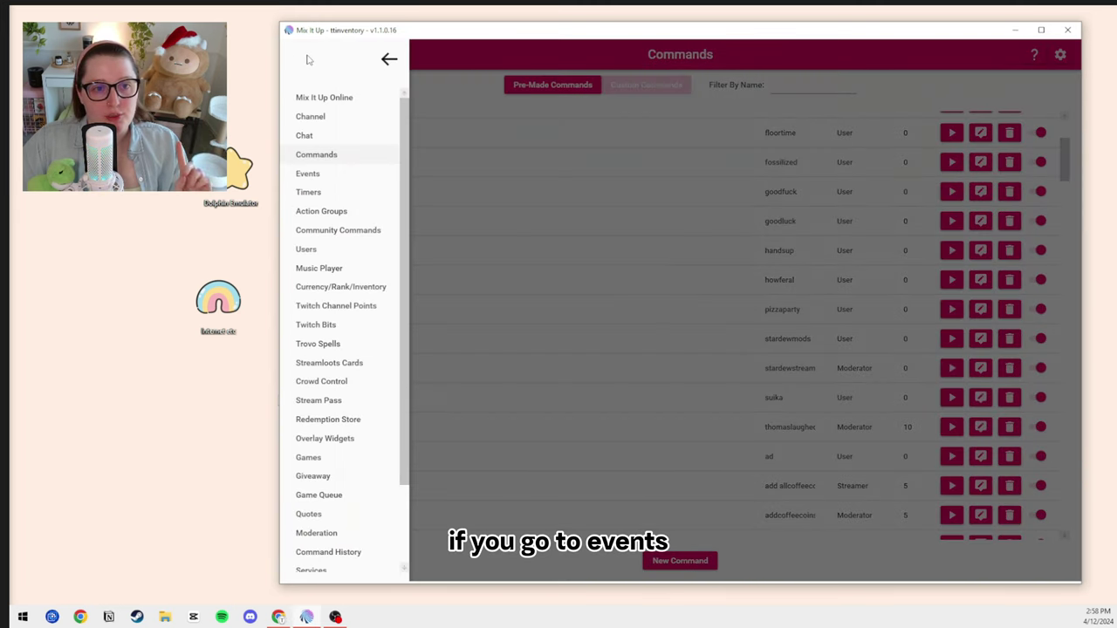
left_click(312, 173)
left_click(1040, 131)
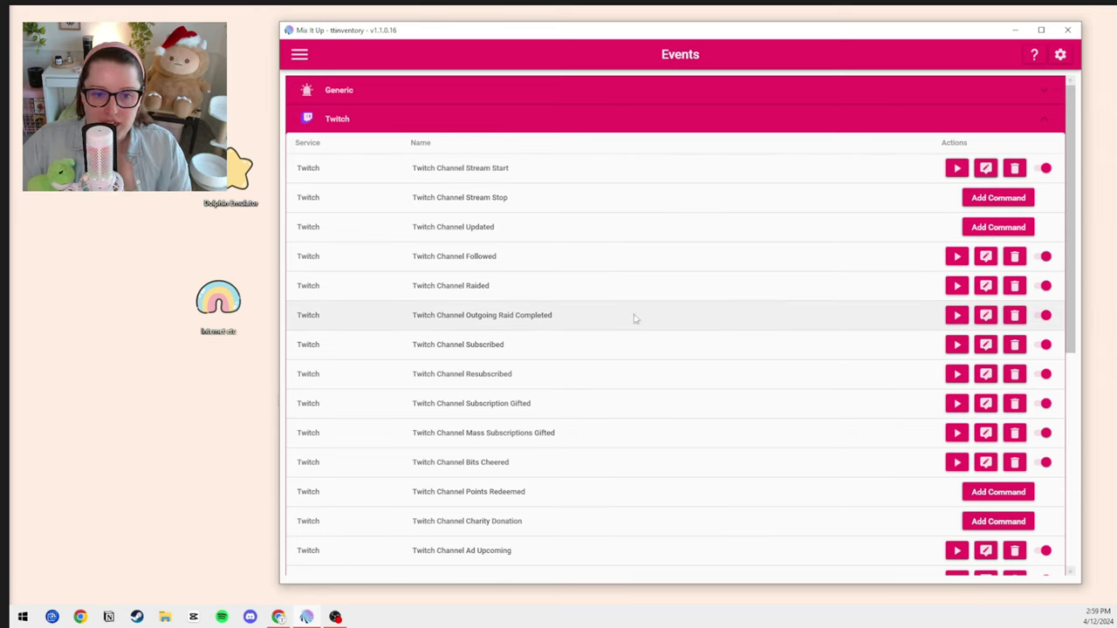
scroll(558, 360, "down", 3)
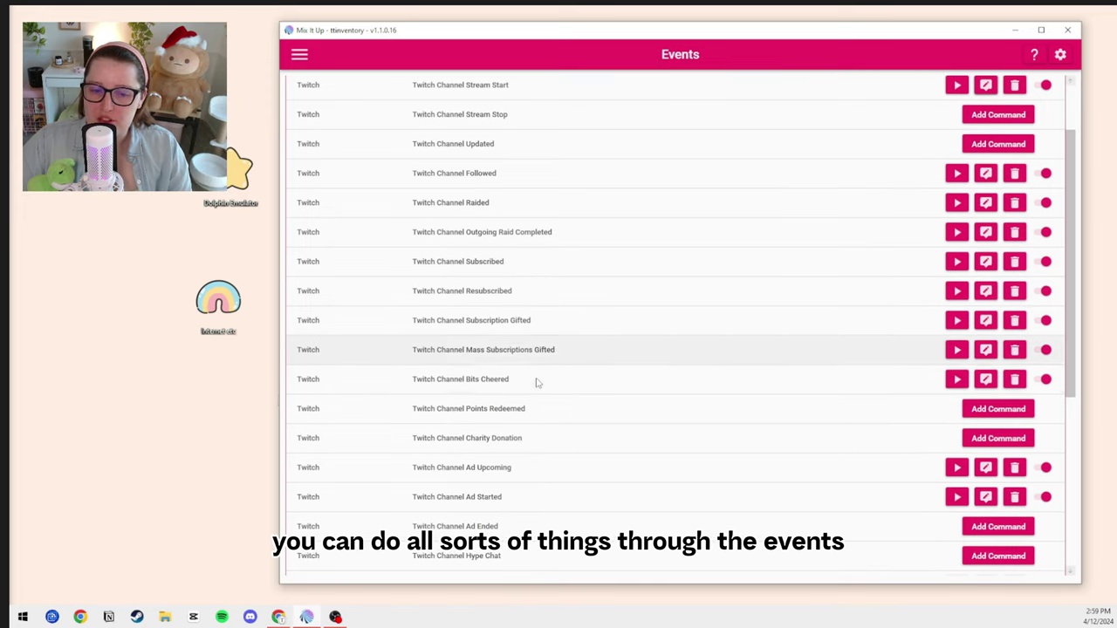
scroll(561, 385, "up", 3)
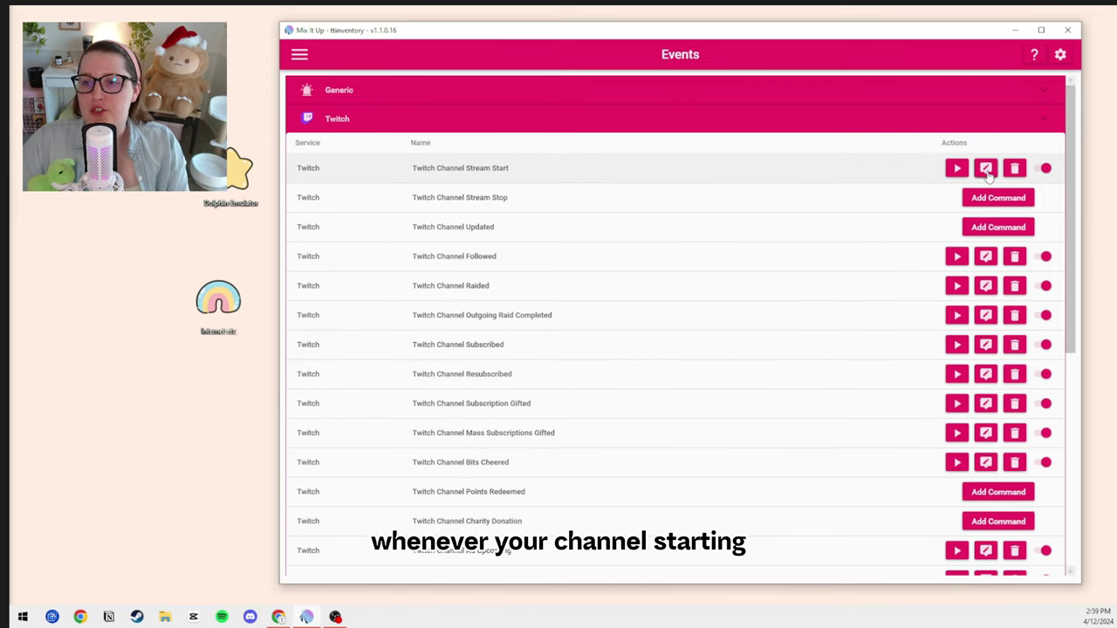
- Open the Twitch Channel Stream Start command in the Command Editor
left_click(987, 169)
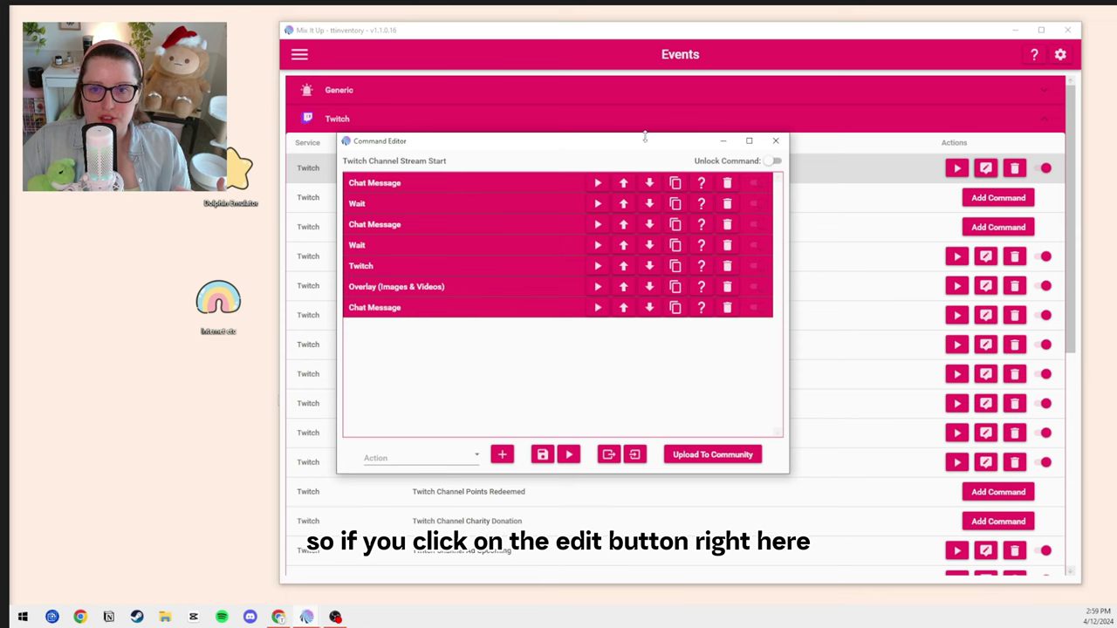
left_click(774, 142)
left_click(986, 169)
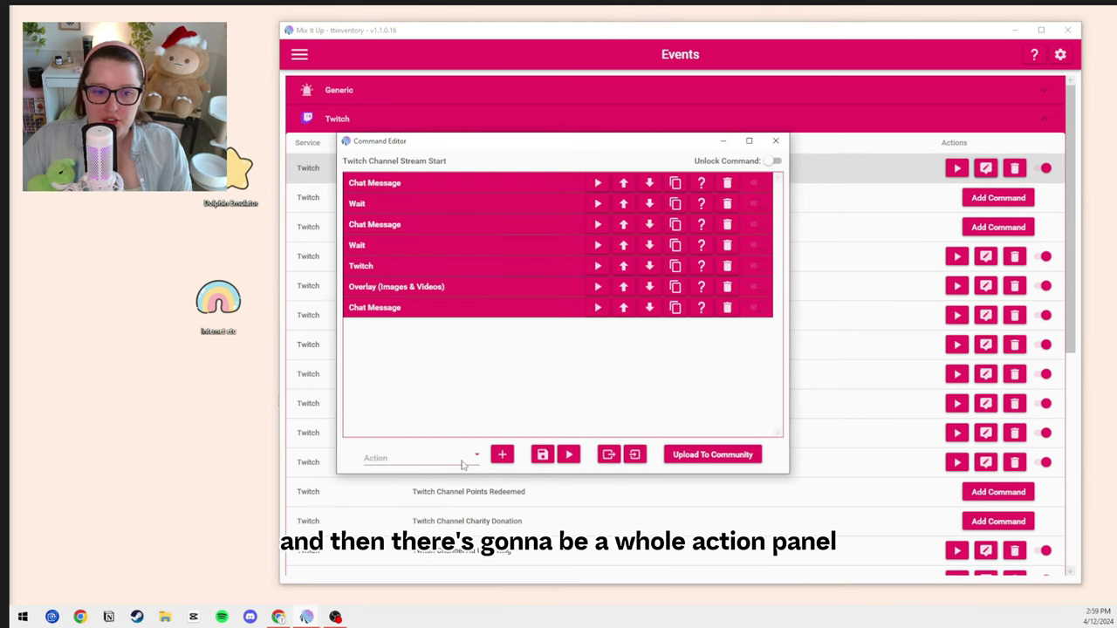
- Browse the available action types in the Action dropdown without adding one
left_click(425, 458)
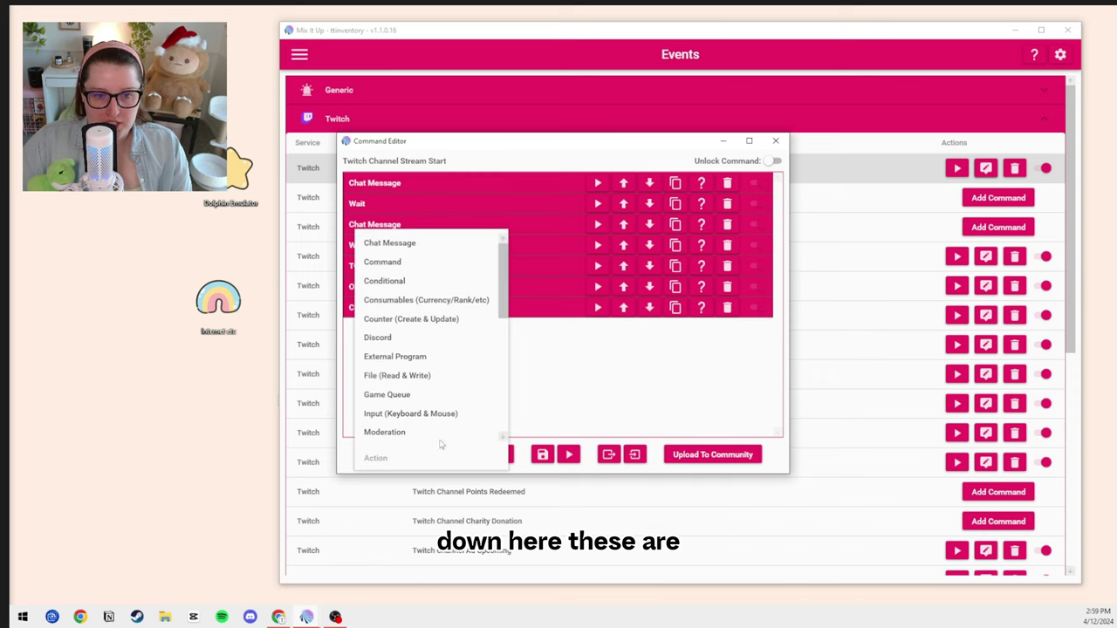
scroll(486, 310, "down", 3)
scroll(487, 310, "up", 5)
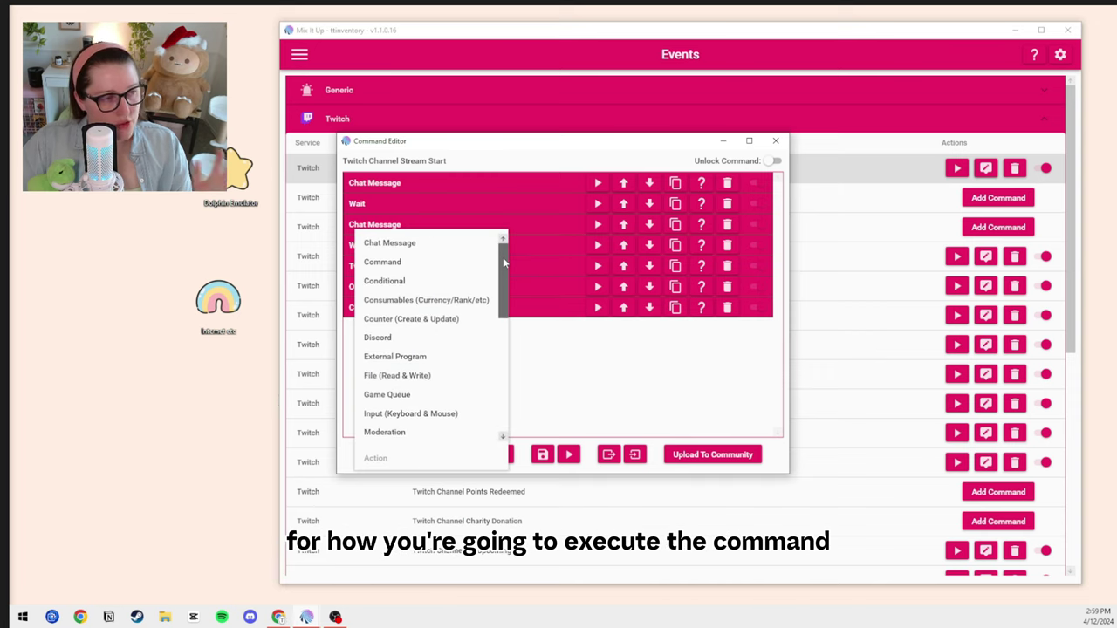
scroll(503, 289, "down", 1)
left_click_drag(503, 289, 494, 375)
left_click(506, 312)
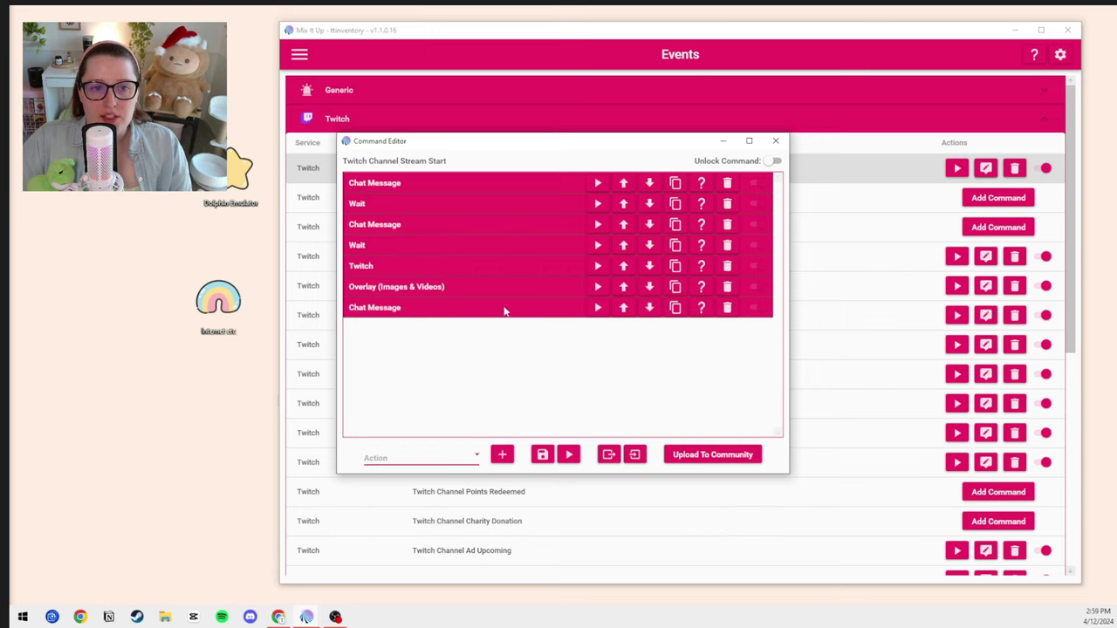
left_click(471, 456)
scroll(444, 314, "up", 3)
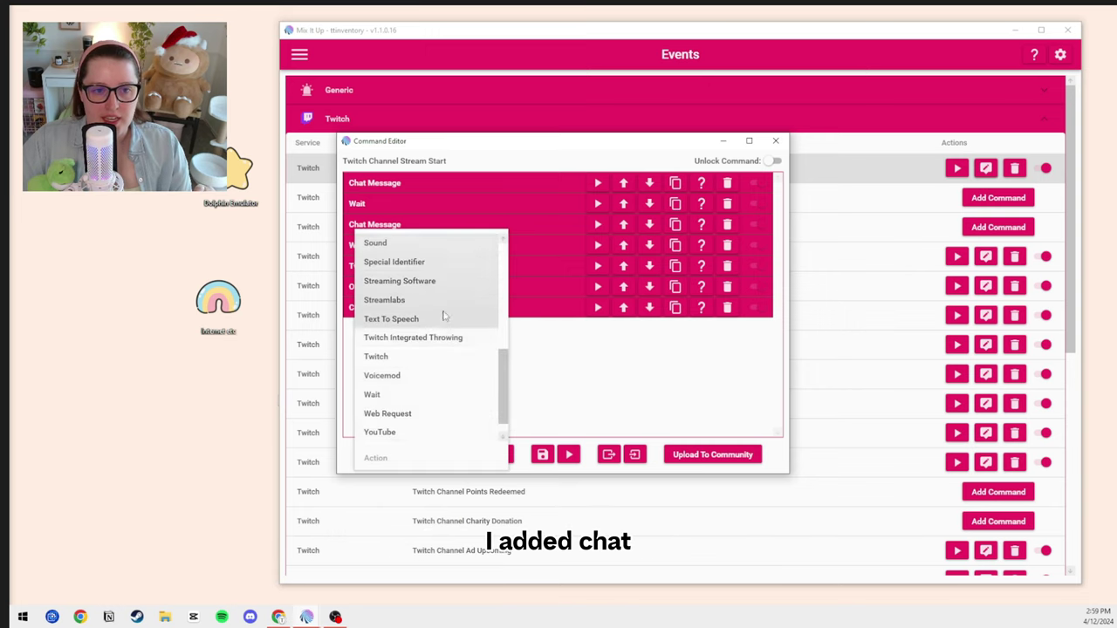
left_click(458, 196)
- Inspect the first Chat Message action's settings, then expand the Wait action
left_click(438, 183)
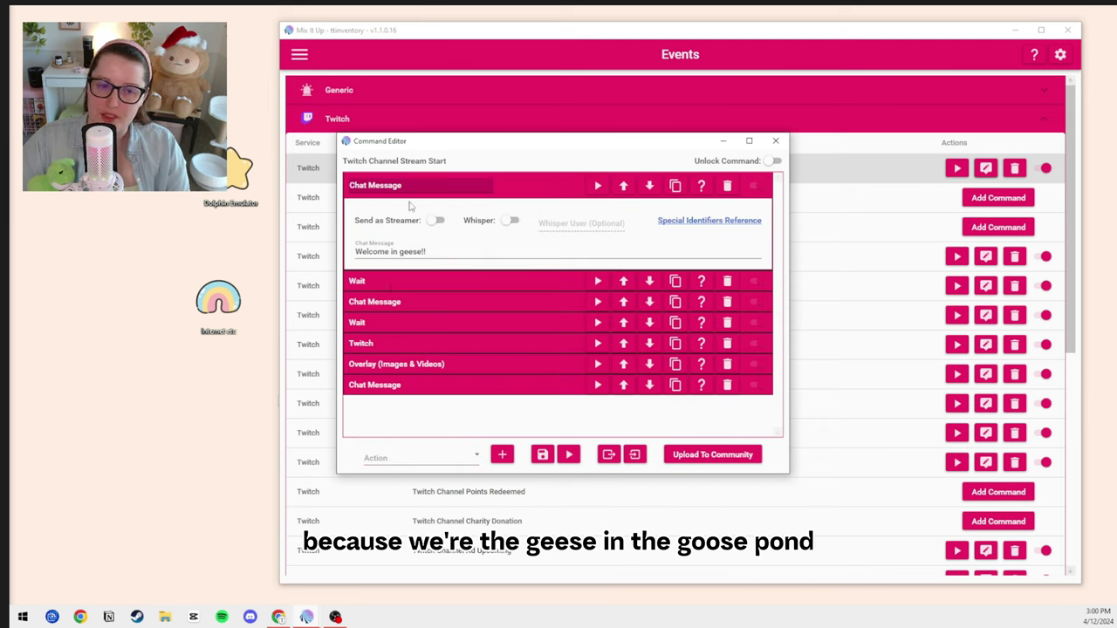
left_click(445, 186)
left_click(363, 206)
- Collapse Wait and review the second chat message's text with its honk emotes
left_click(470, 206)
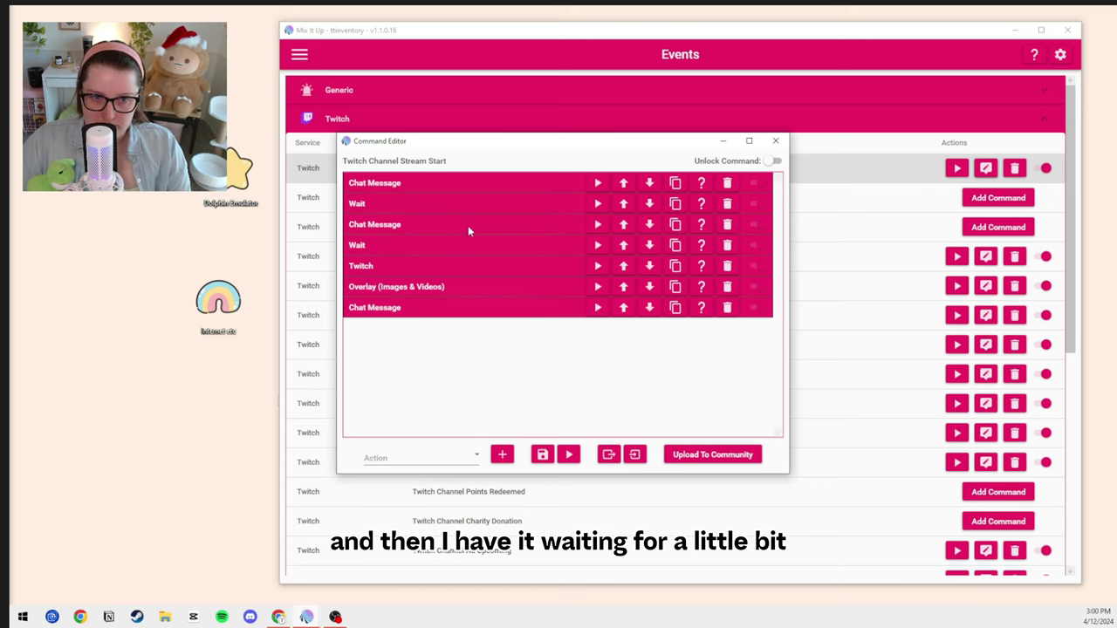
left_click(460, 225)
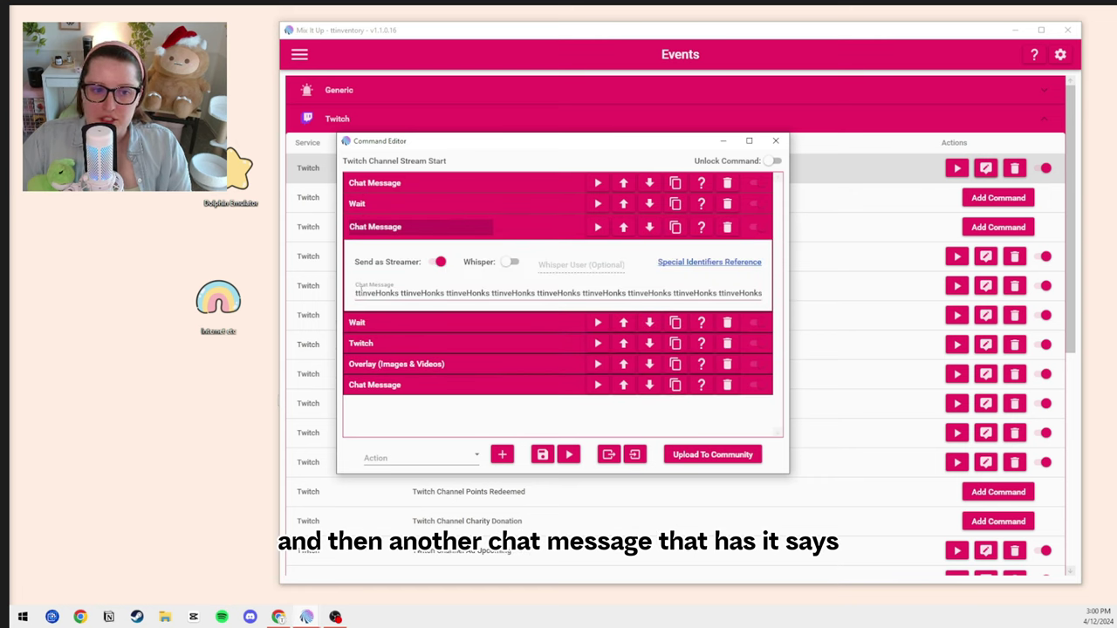
left_click_drag(356, 294, 401, 294)
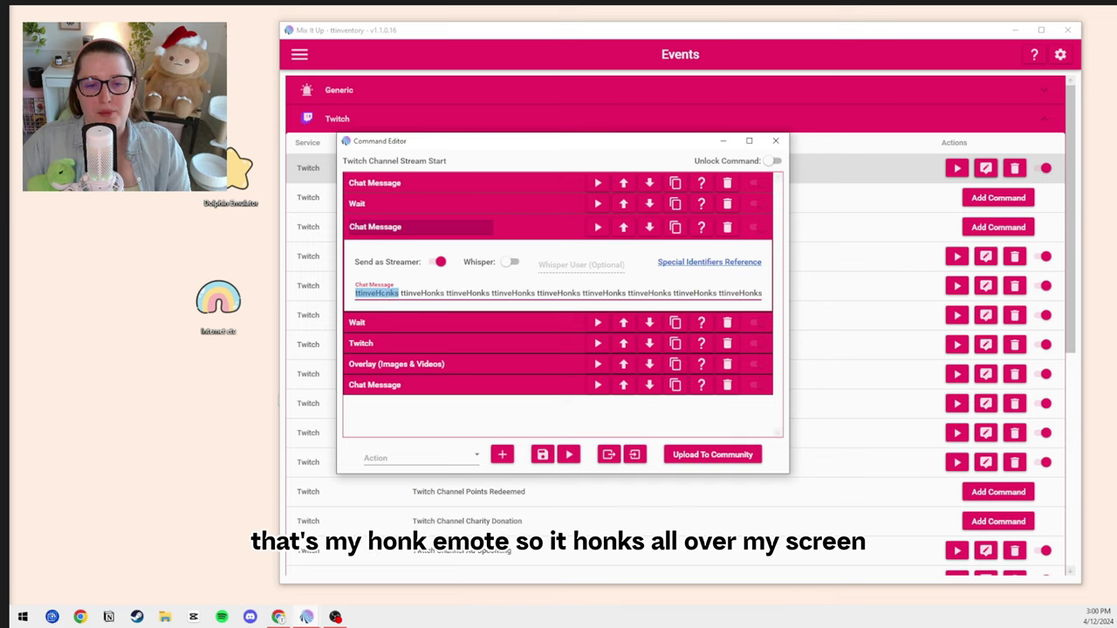
left_click(401, 295)
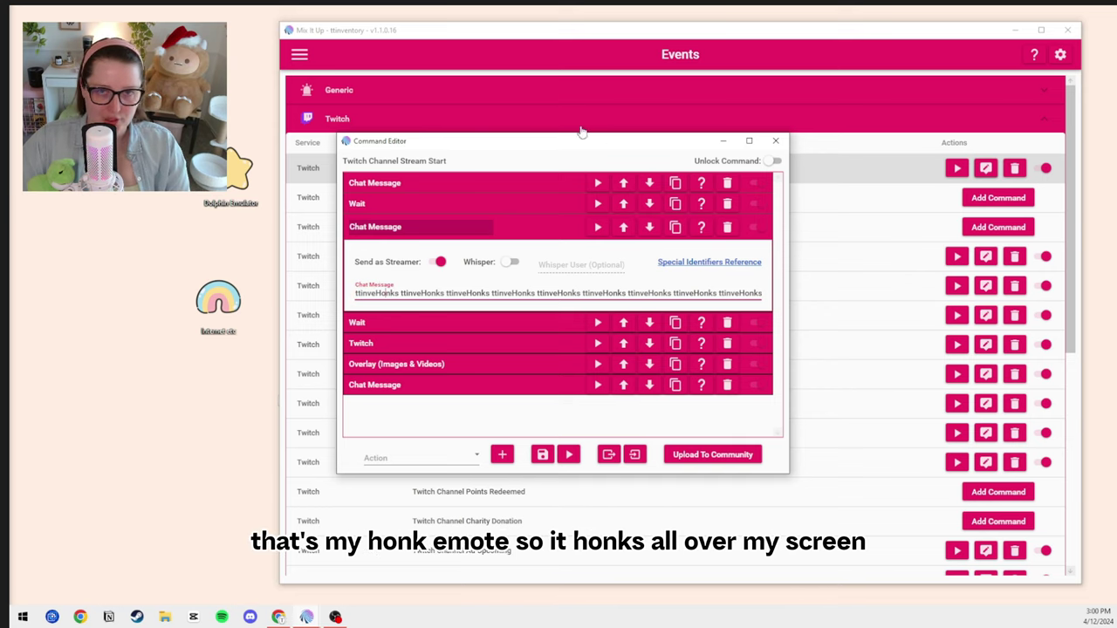
left_click(493, 227)
- Try Send as Streamer on the 'Welcome in geese!!' message, leave it off, and close the editor
left_click(454, 184)
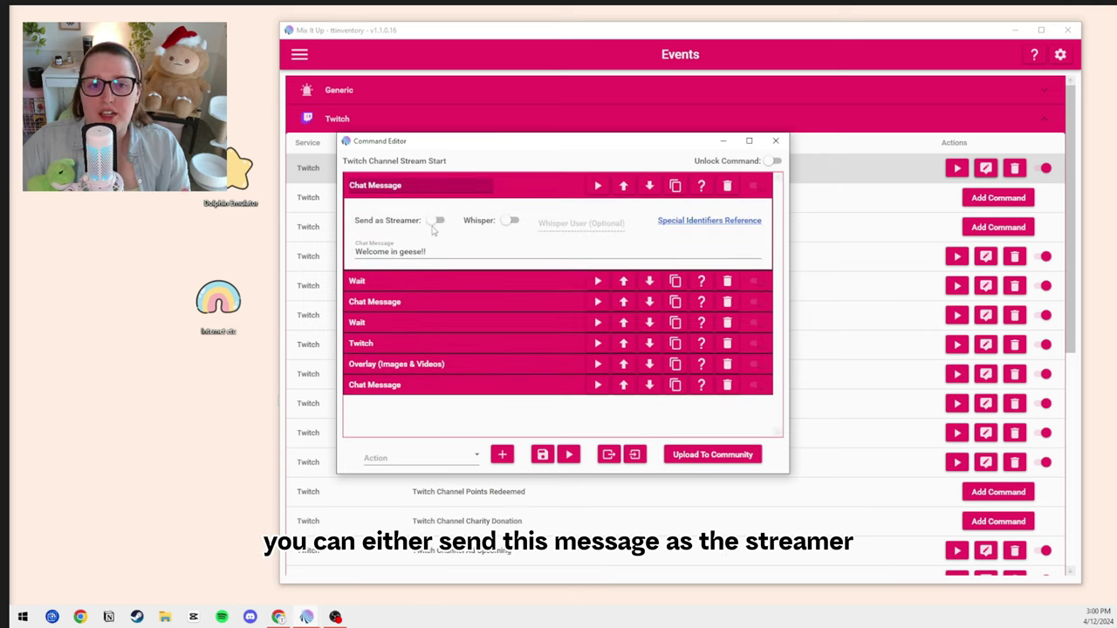
left_click(434, 221)
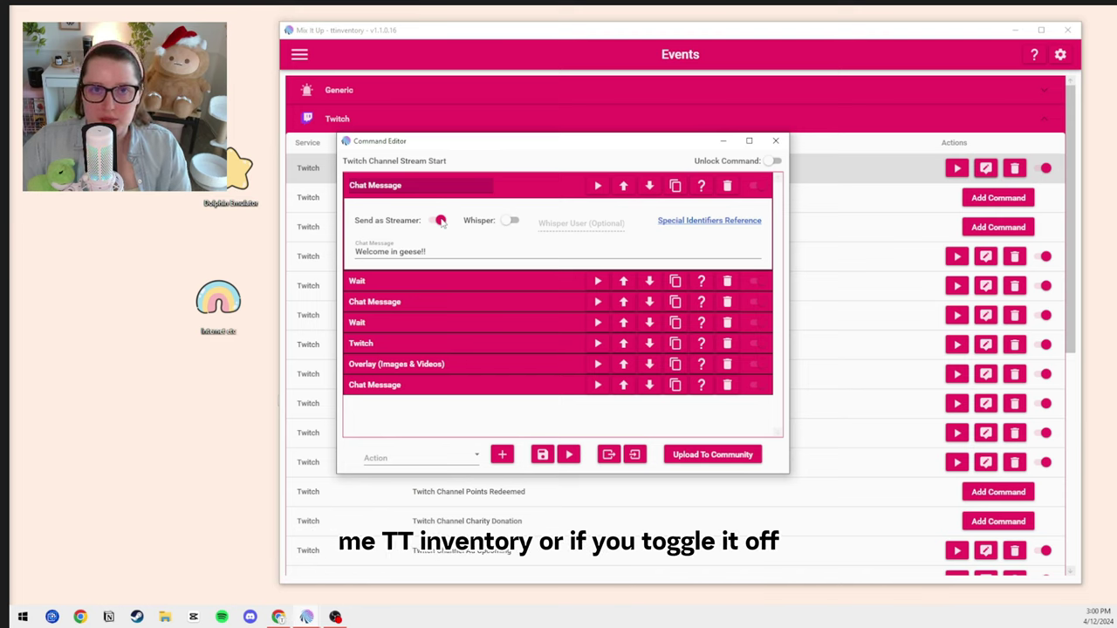
left_click(441, 221)
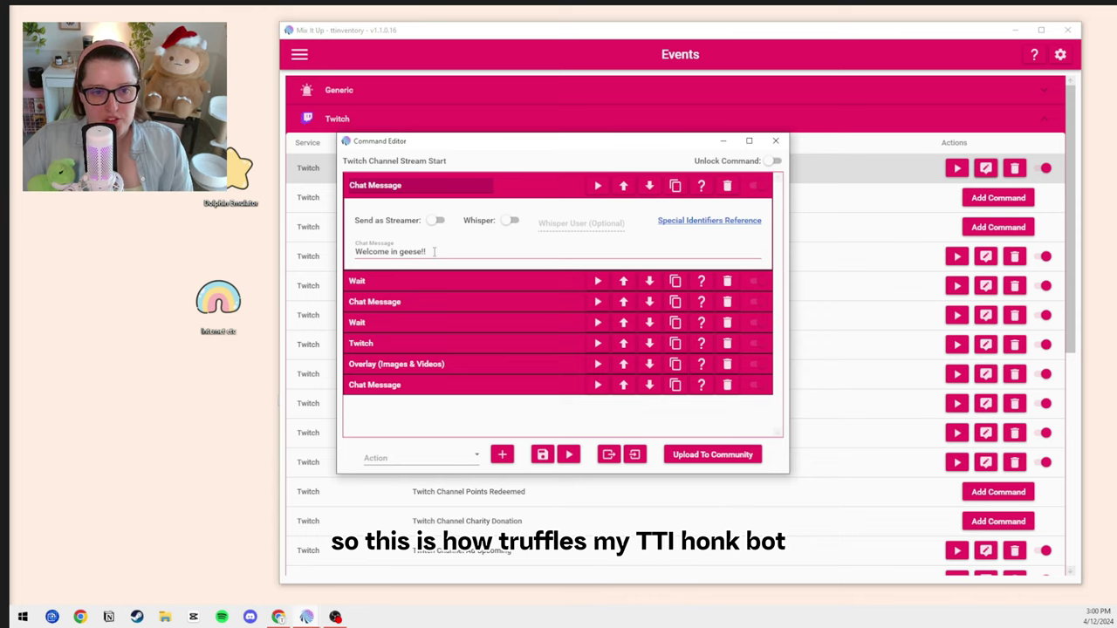
left_click_drag(435, 251, 345, 255)
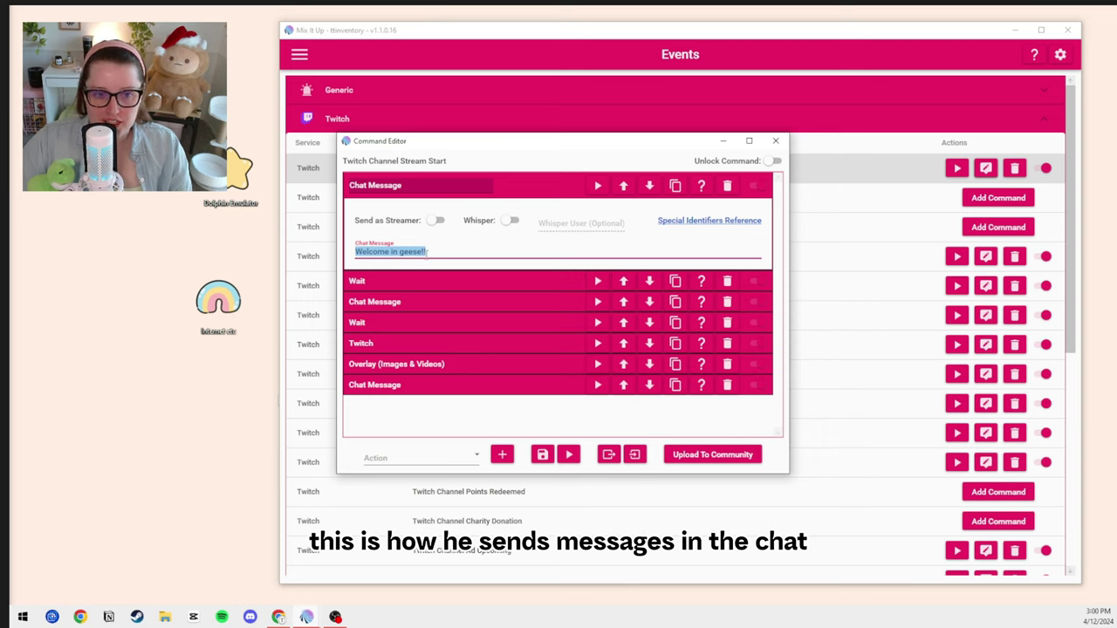
left_click(434, 251)
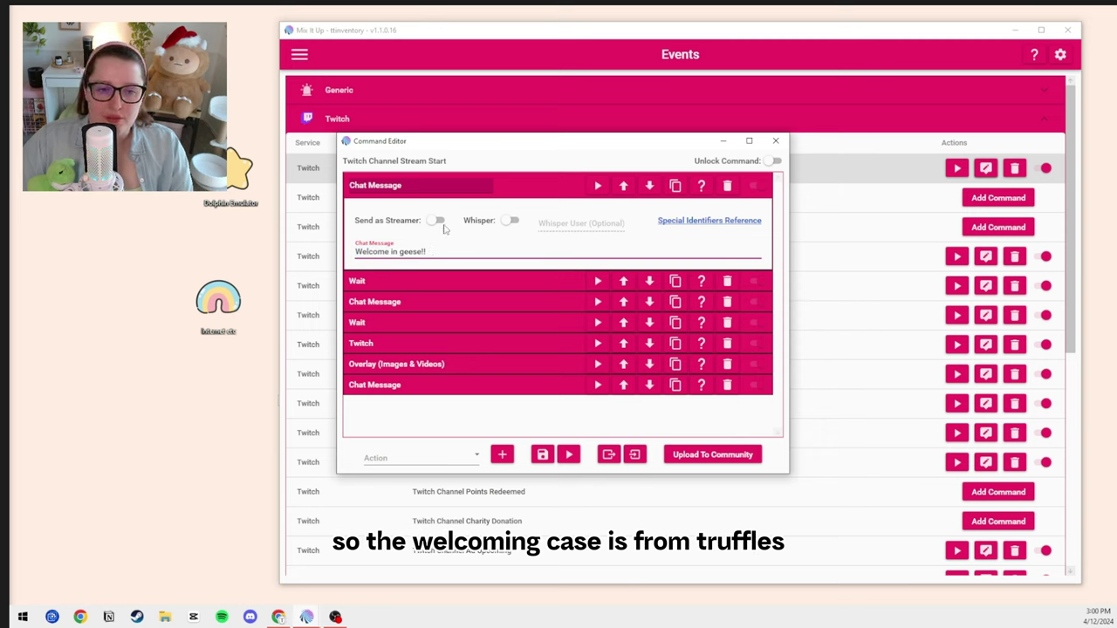
left_click(439, 221)
left_click(440, 222)
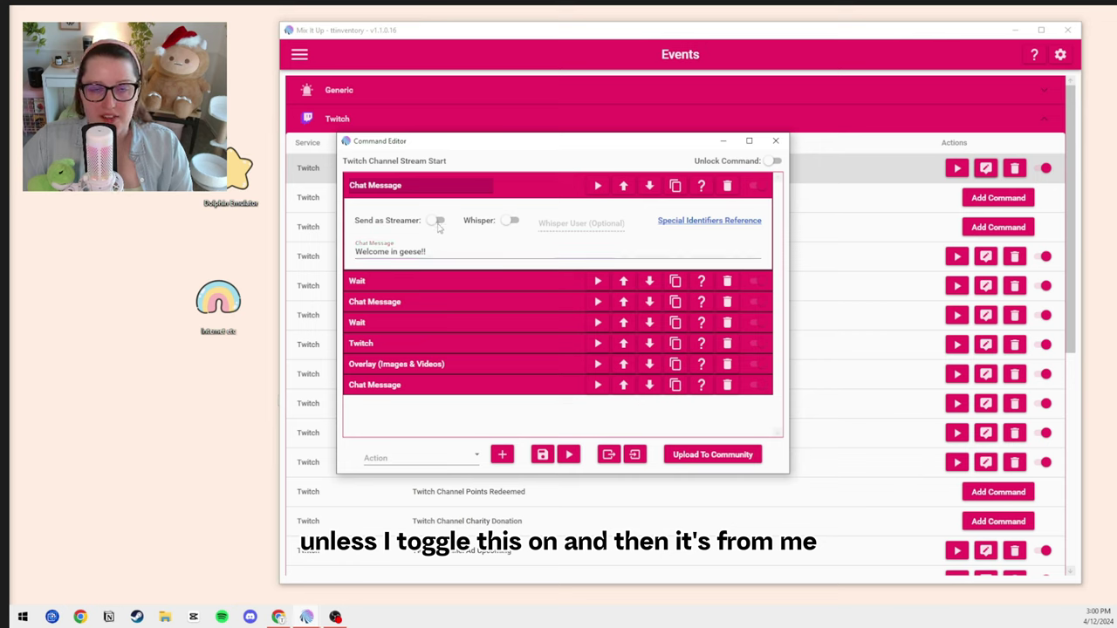
left_click(534, 188)
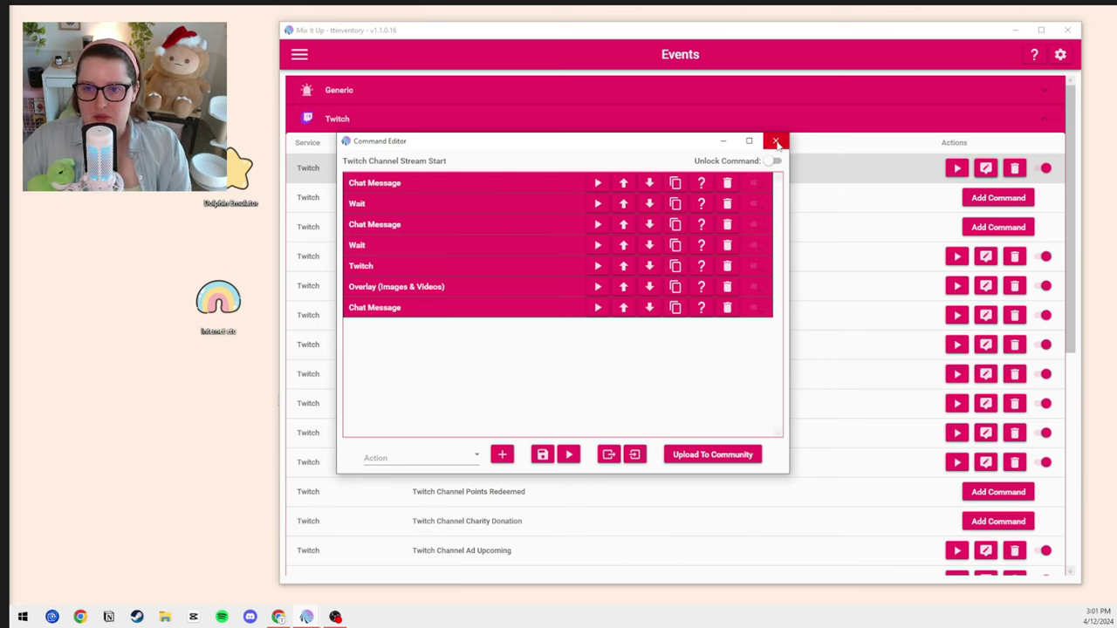
left_click(775, 141)
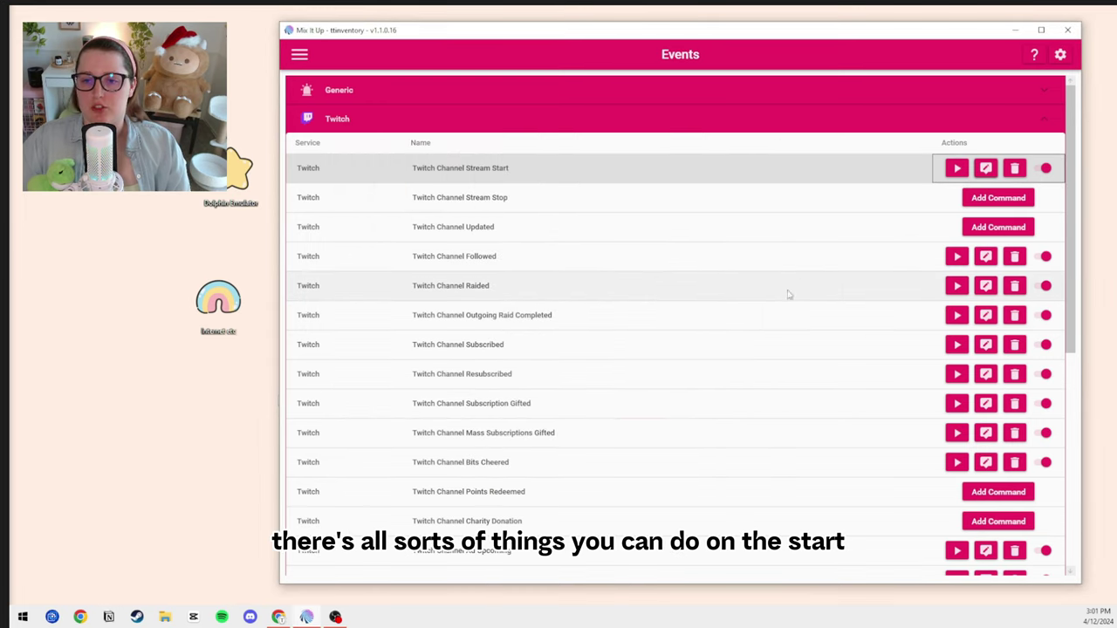
- Collapse the Twitch section of the Events list and open the side navigation drawer
left_click(675, 179)
scroll(522, 297, "down", 3)
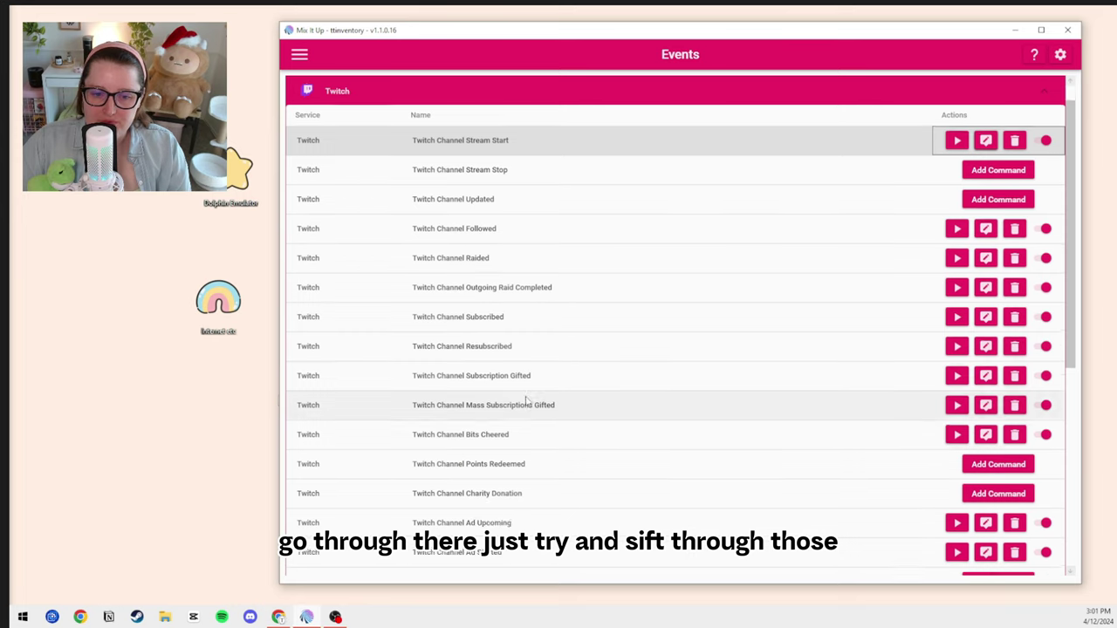
scroll(549, 491, "up", 3)
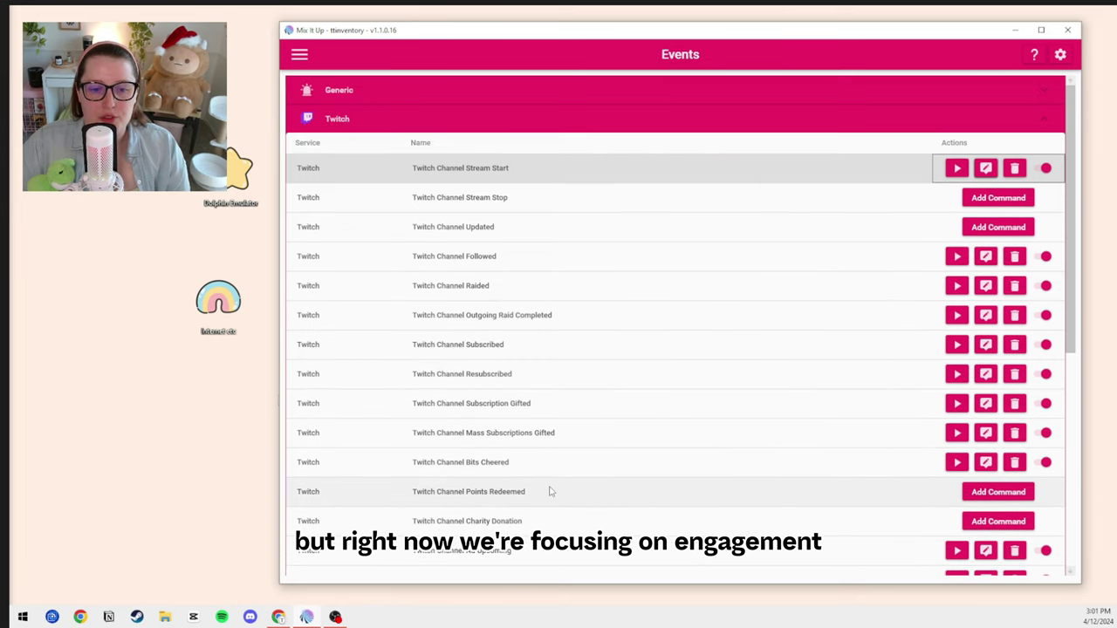
left_click(1050, 119)
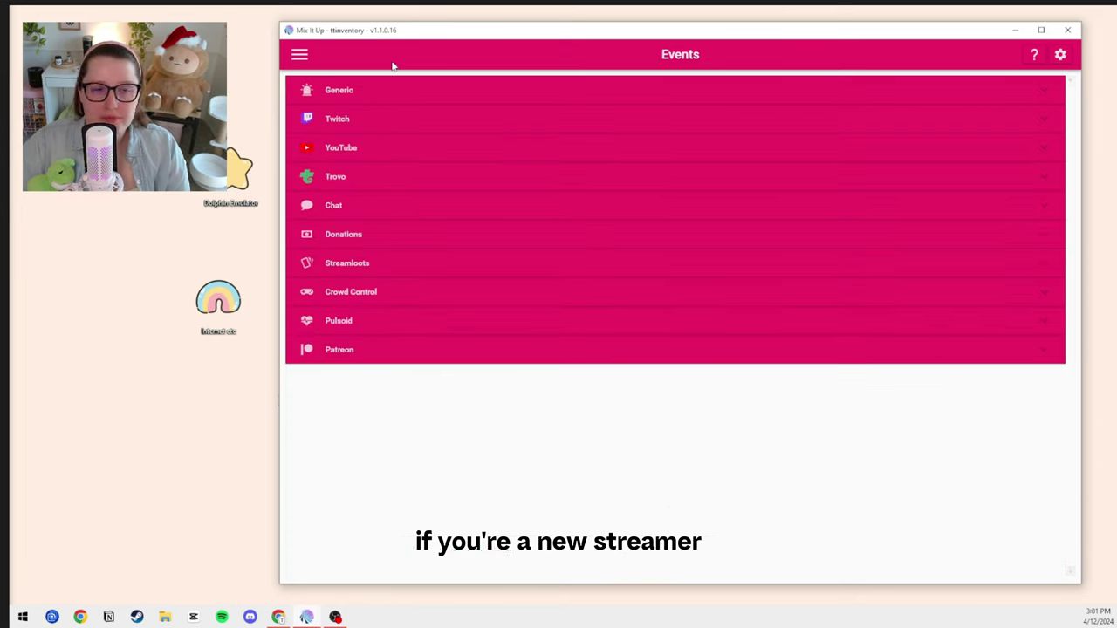
left_click(300, 54)
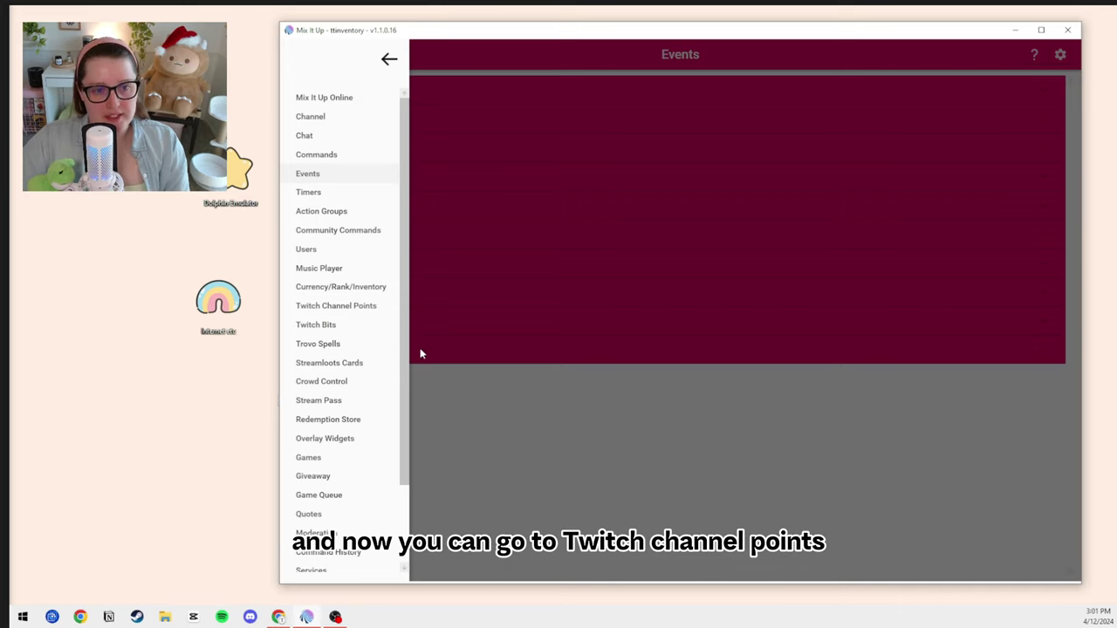
- Open Twitch Channel Points, move the window up-left, and expand the Ungrouped and Gaming groups
left_click(357, 308)
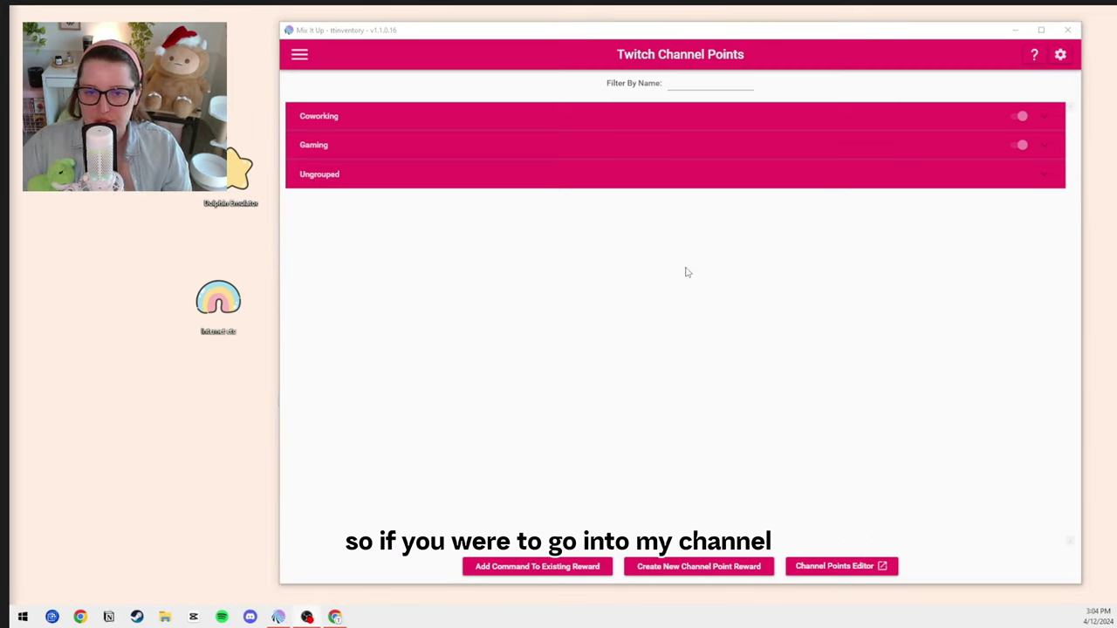
left_click(699, 33)
left_click_drag(699, 33, 605, 25)
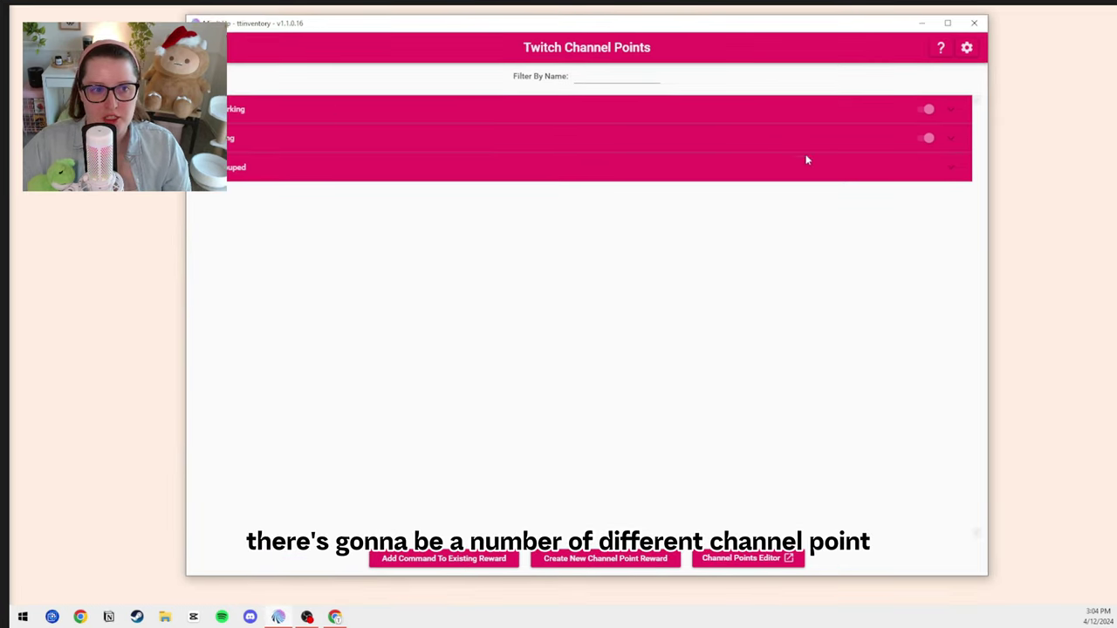
left_click(956, 173)
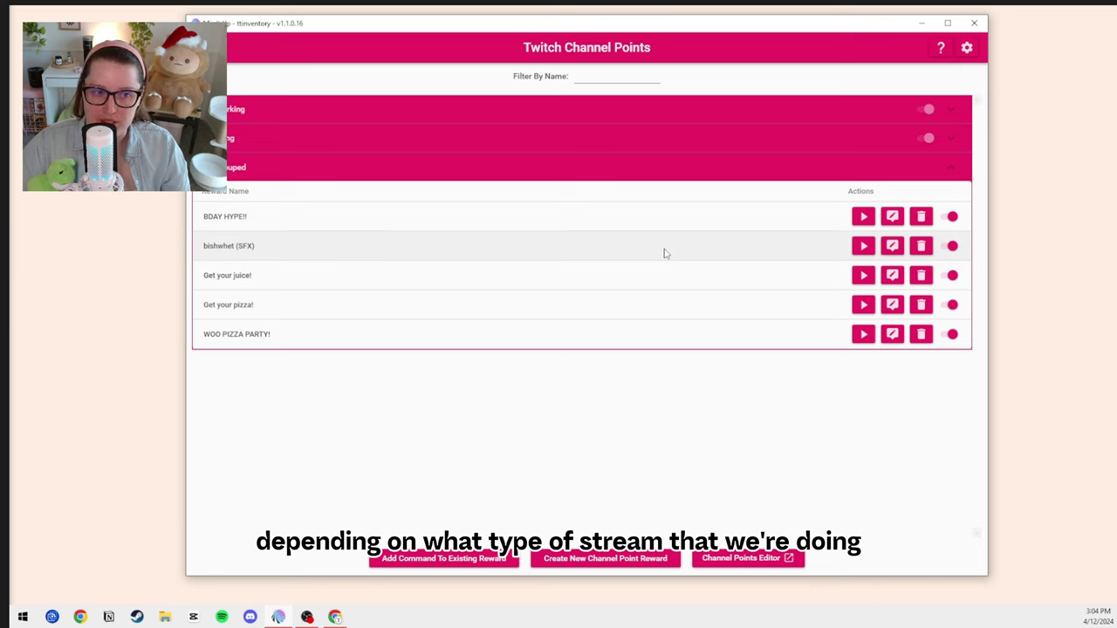
left_click(960, 142)
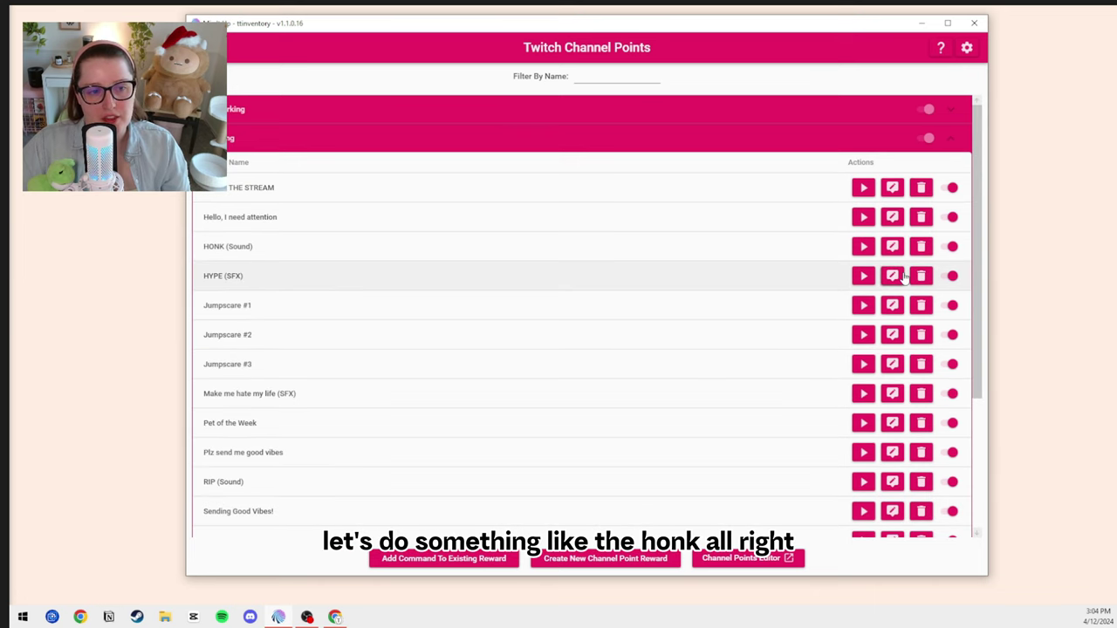
- Test-run the HONK (Sound) reward with default test values, then open the pages list
left_click(863, 247)
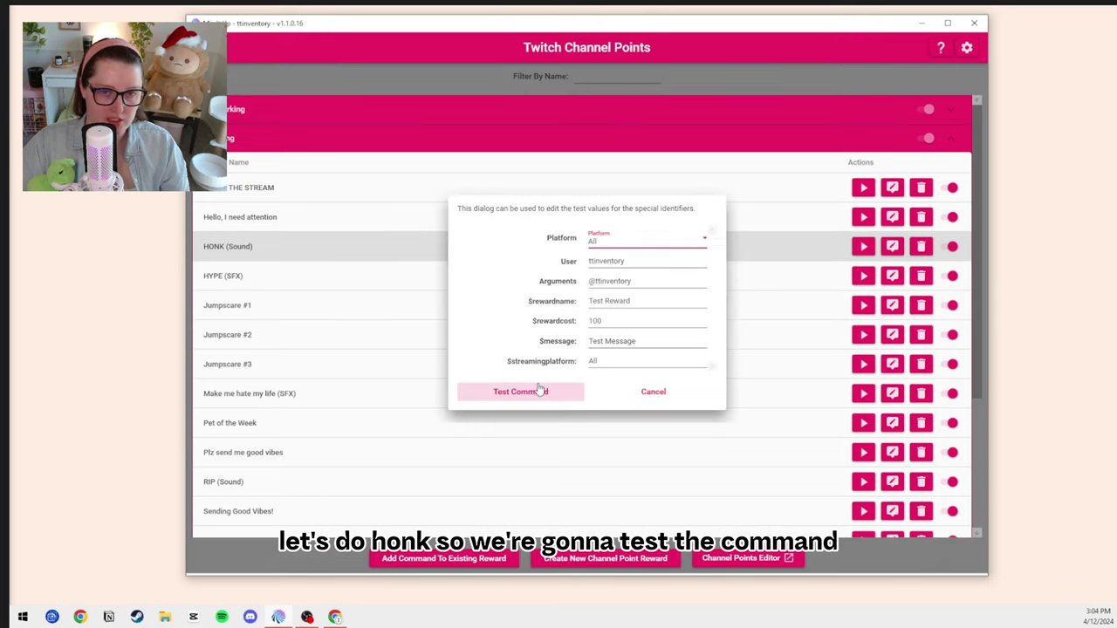
left_click(541, 391)
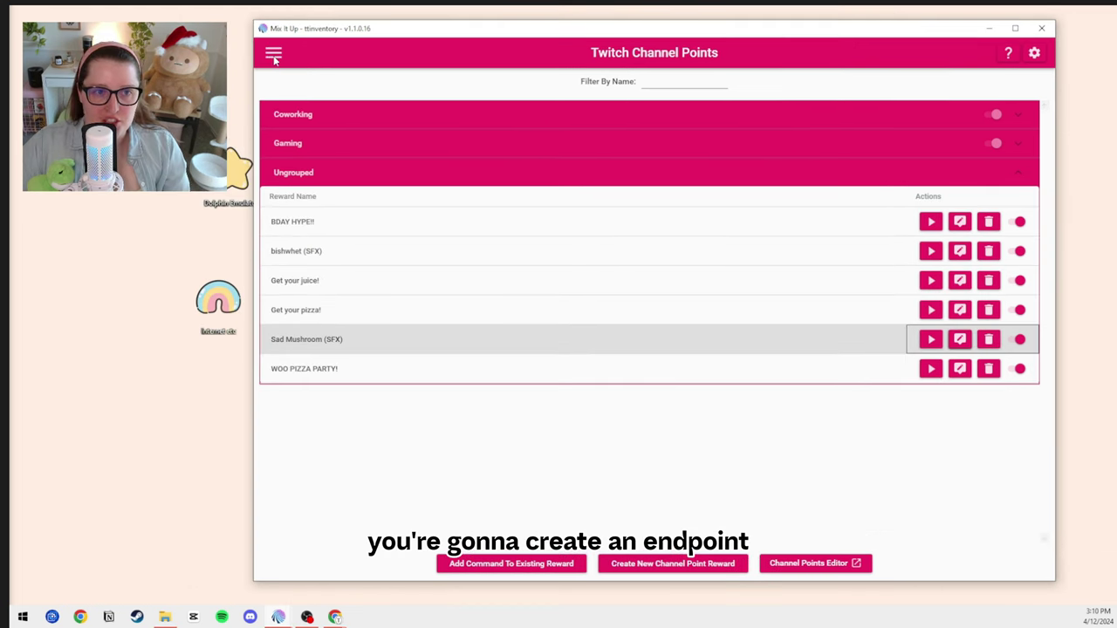
left_click(272, 53)
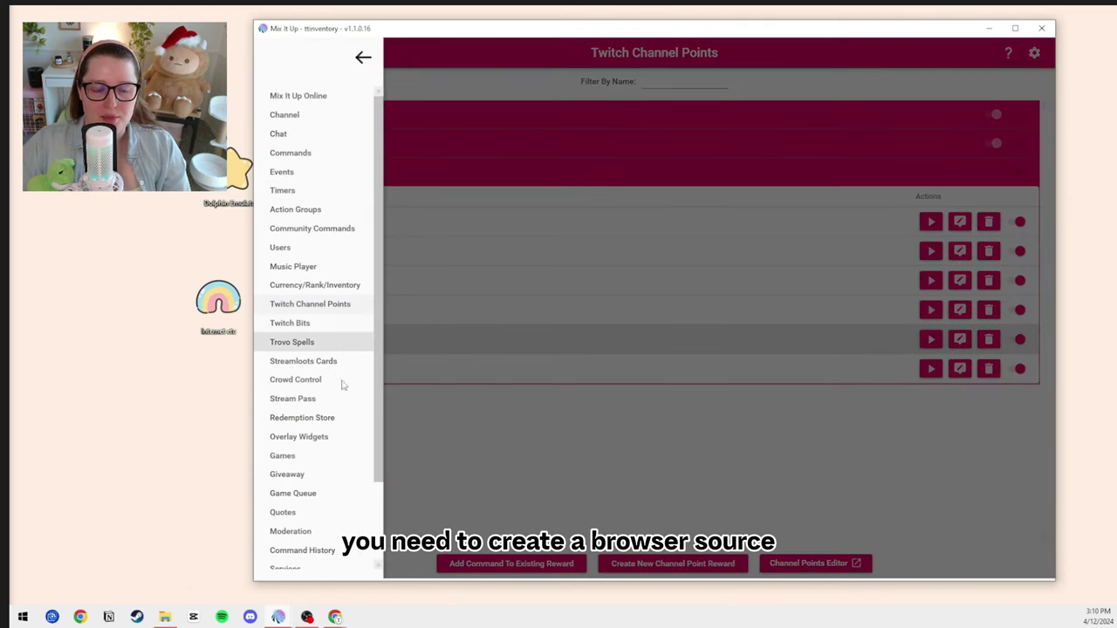
- Close the navigation list and open the Overlays section of Settings
scroll(332, 461, "down", 3)
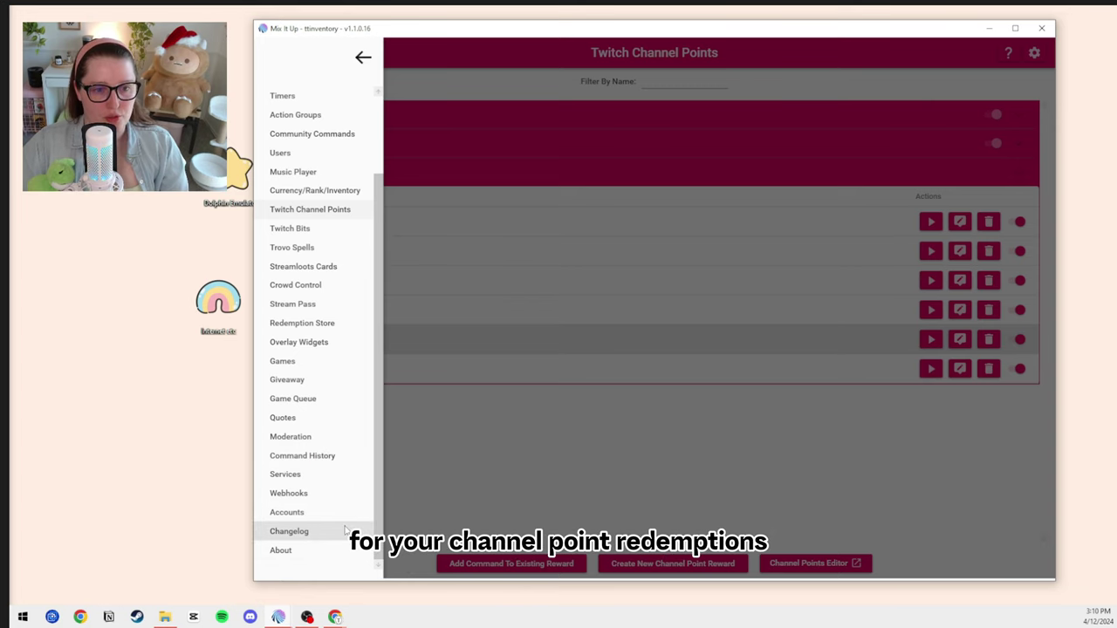
left_click(602, 302)
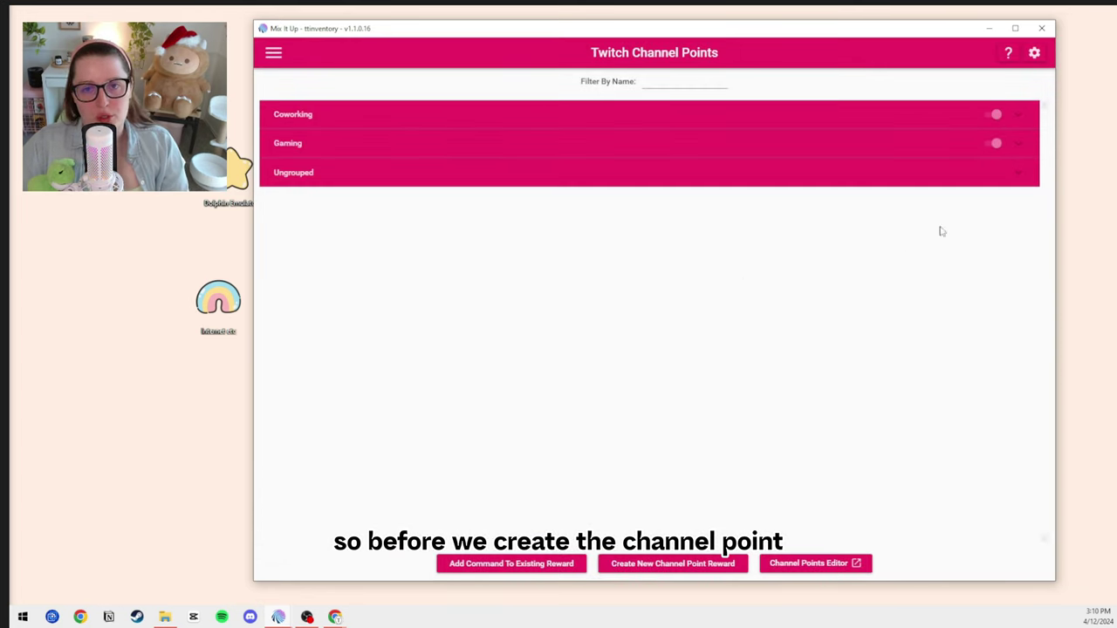
left_click(1034, 53)
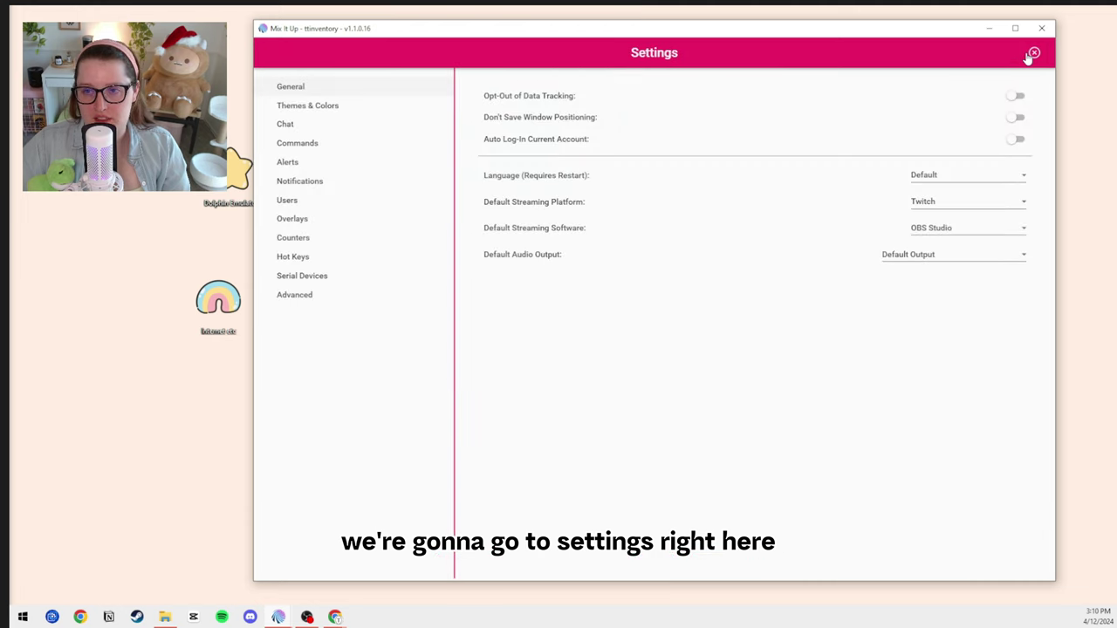
left_click(297, 220)
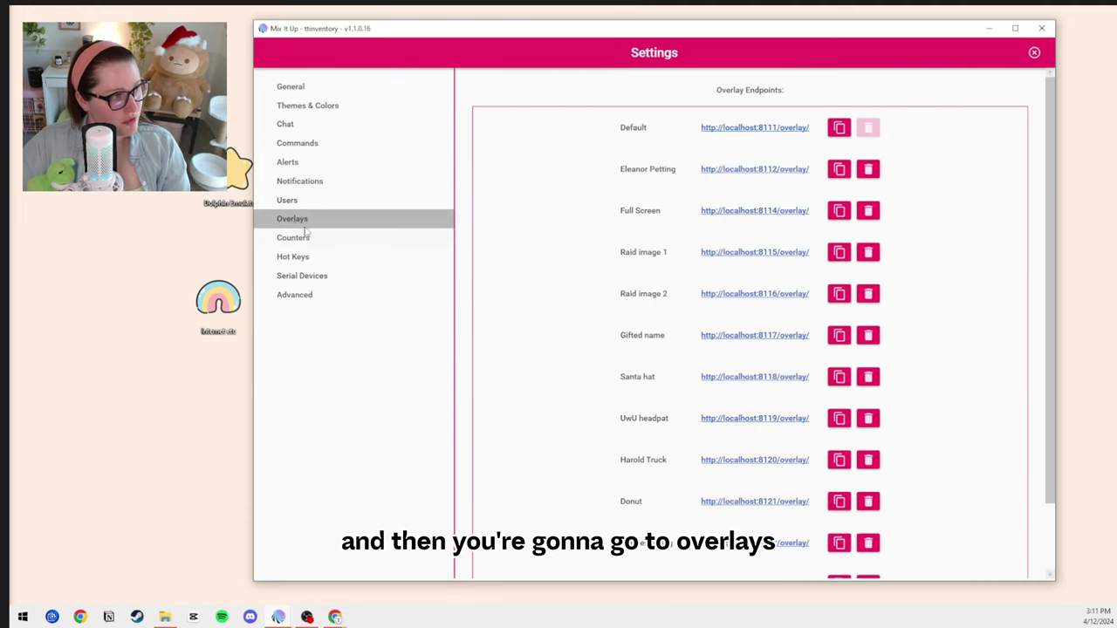
scroll(747, 365, "down", 3)
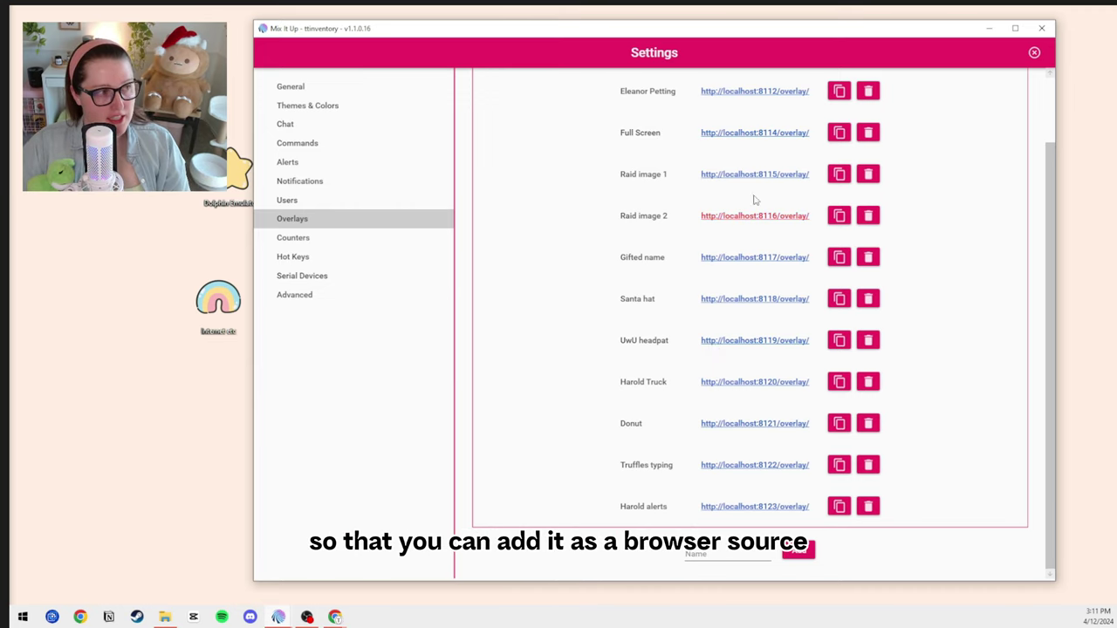
- Add a new overlay endpoint named 'TEST SOURCE'
left_click(728, 555)
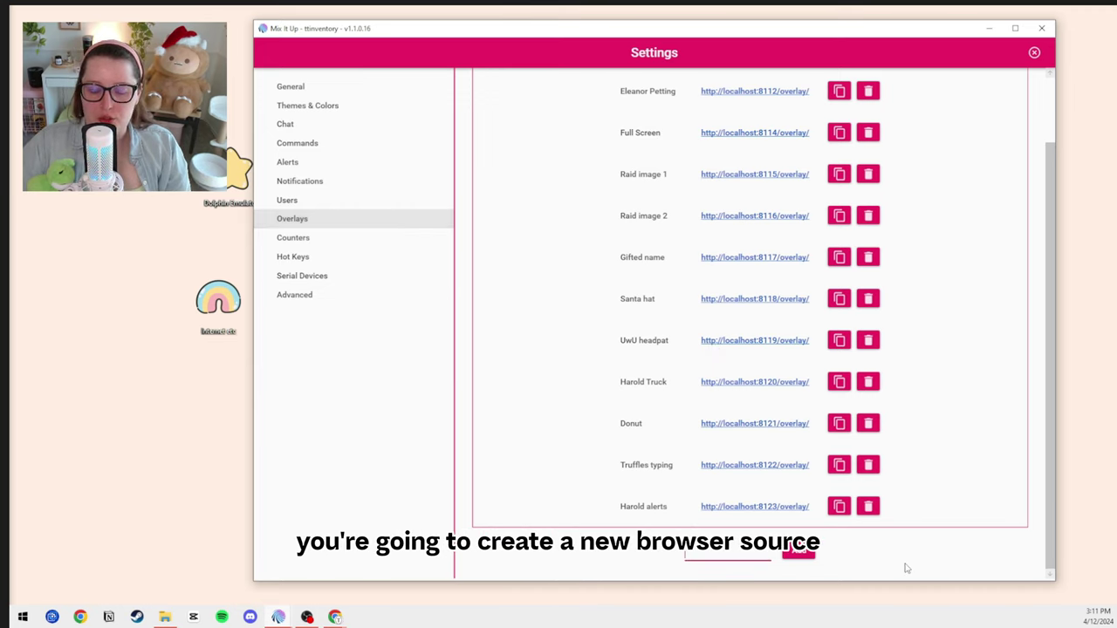
type("TEST")
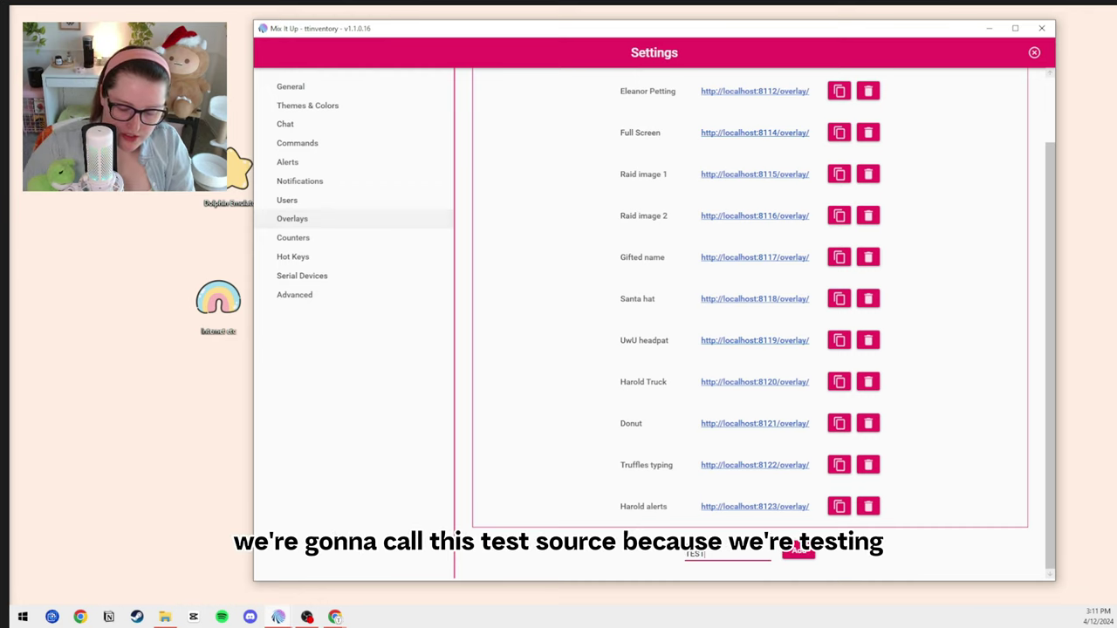
type(" SOUR")
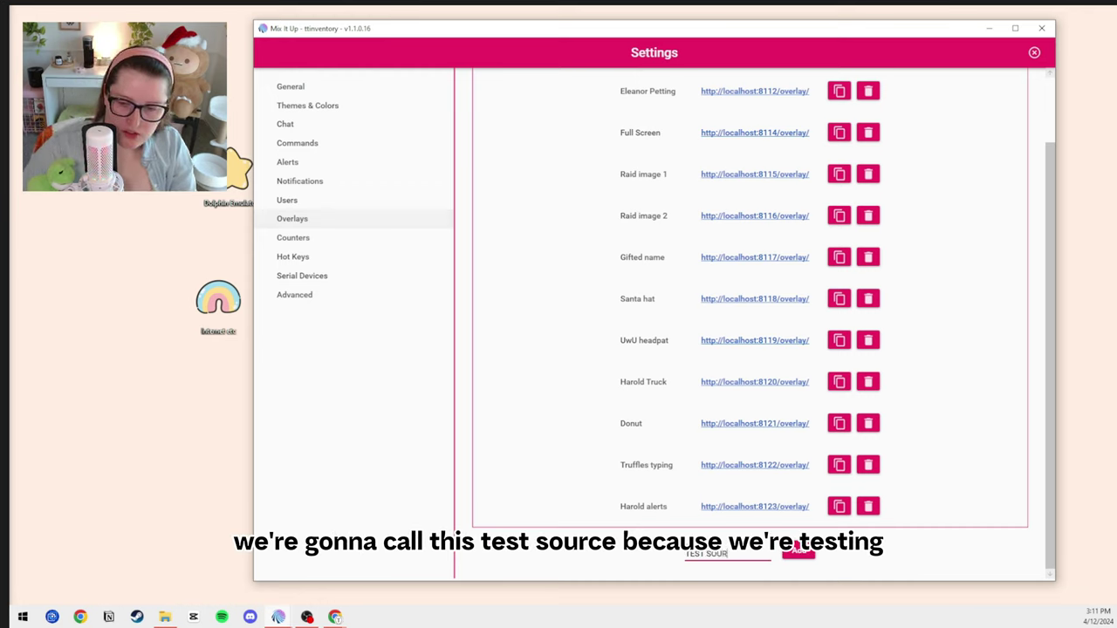
type("CE")
left_click(798, 550)
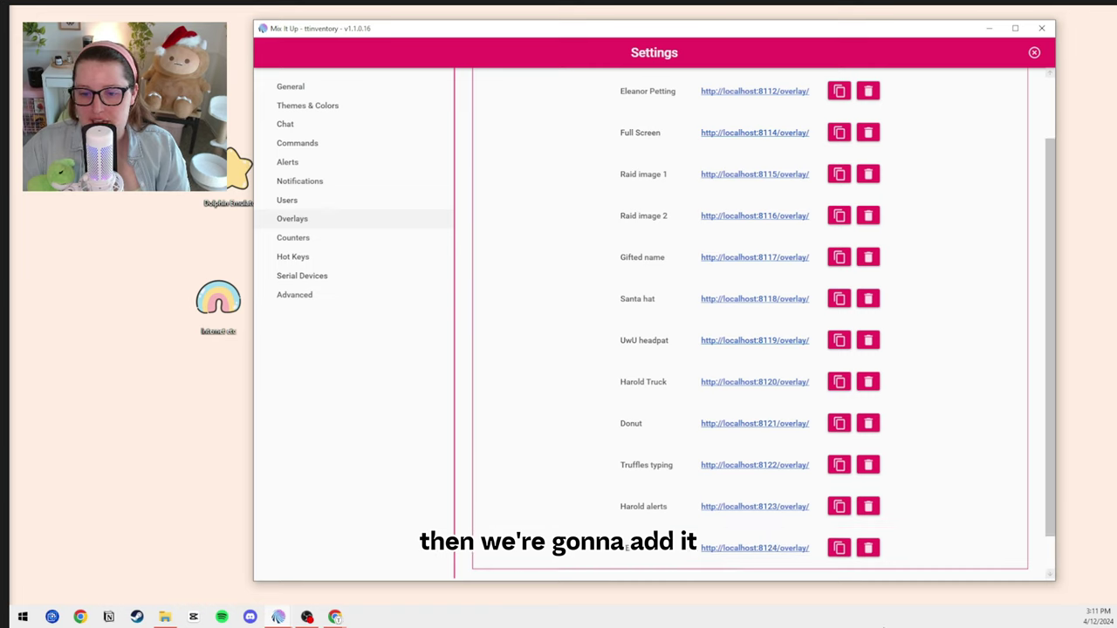
scroll(655, 368, "down", 1)
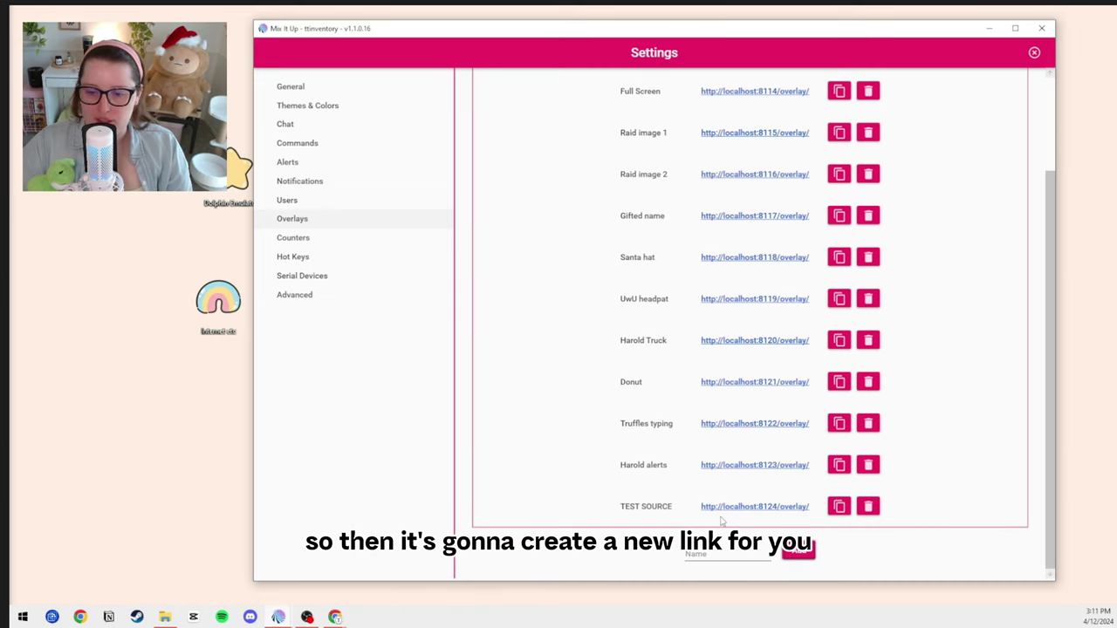
- Copy the TEST SOURCE link, start an OBS Browser source 'Channel point 1', then cancel it
left_click(838, 506)
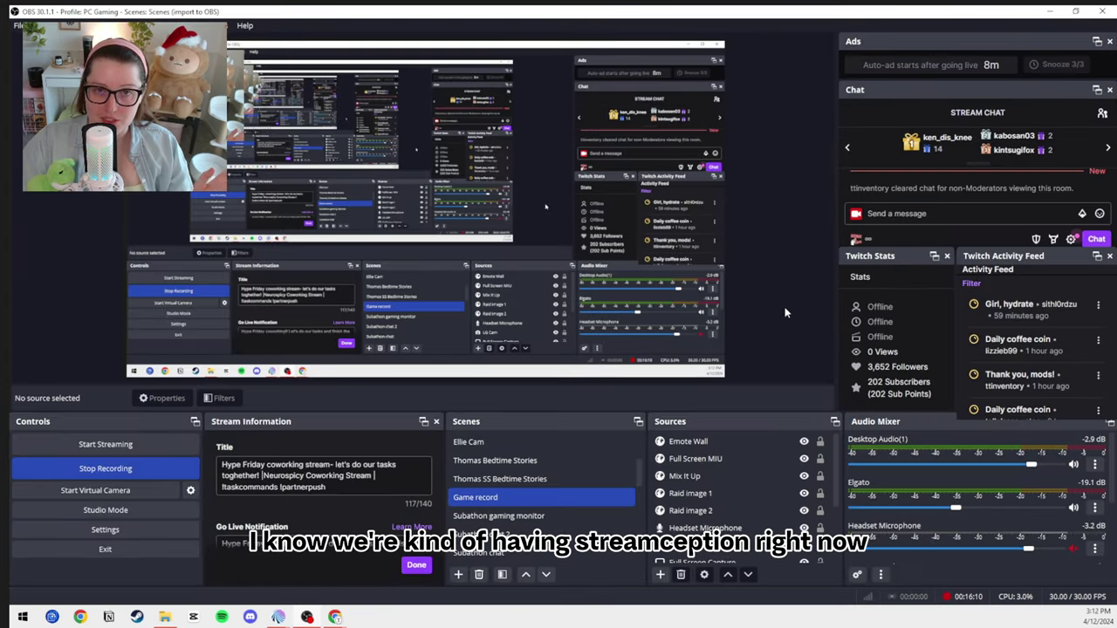
left_click(661, 574)
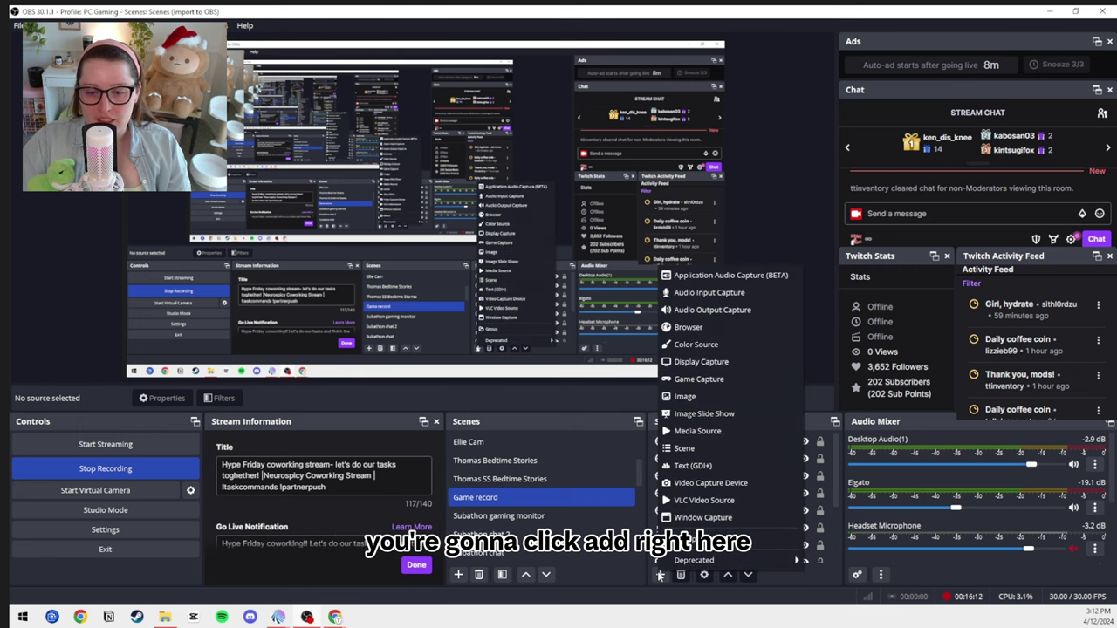
left_click(696, 330)
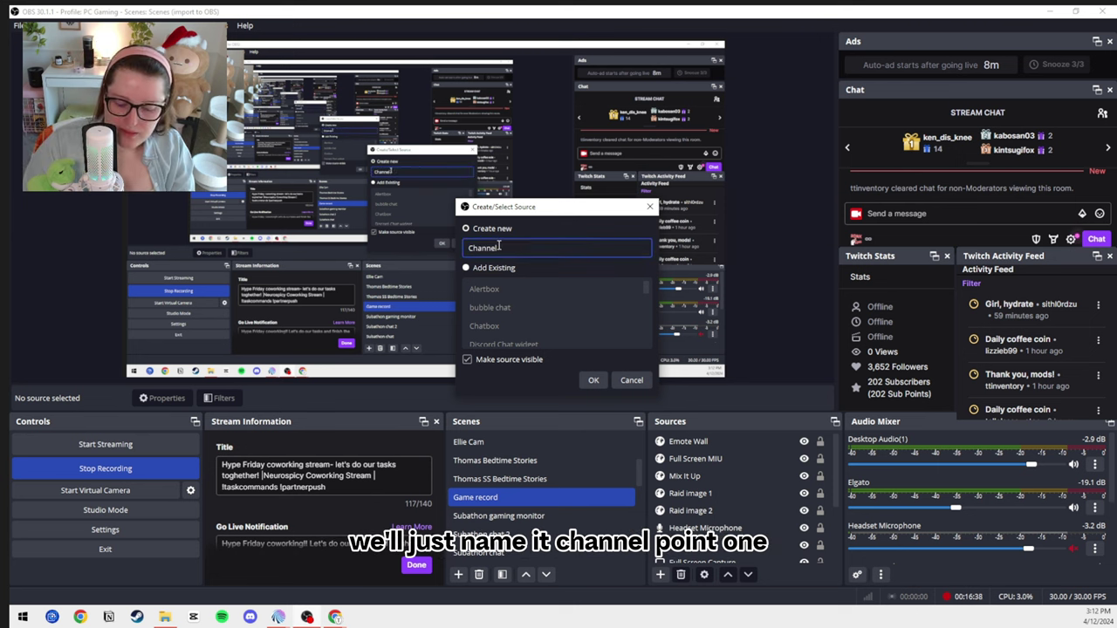
type("point 1")
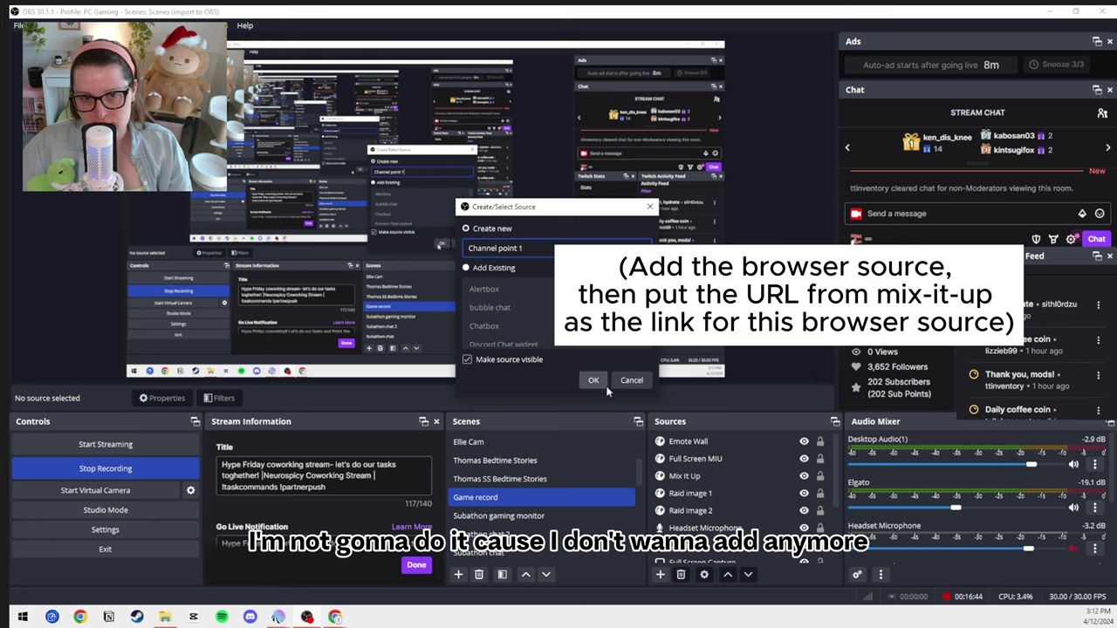
left_click(632, 379)
- Review the Full Screen MIU, Mix It Up, Raid image 1 and Raid image 2 sources
left_click(692, 459)
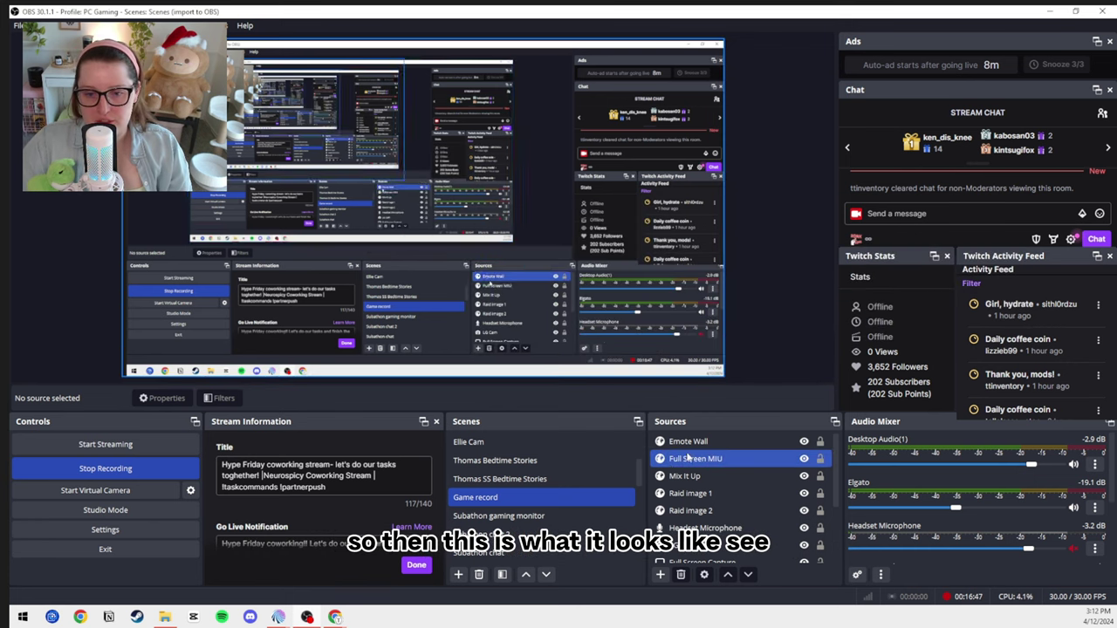
left_click(699, 476)
left_click(707, 494)
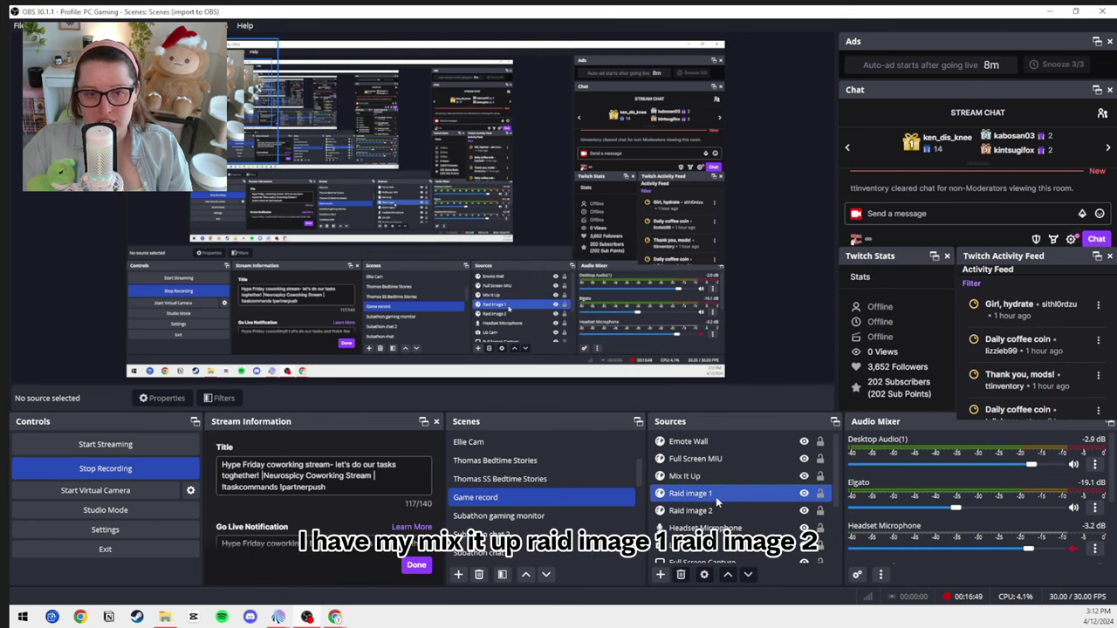
left_click(707, 510)
left_click(707, 511, "ctrl")
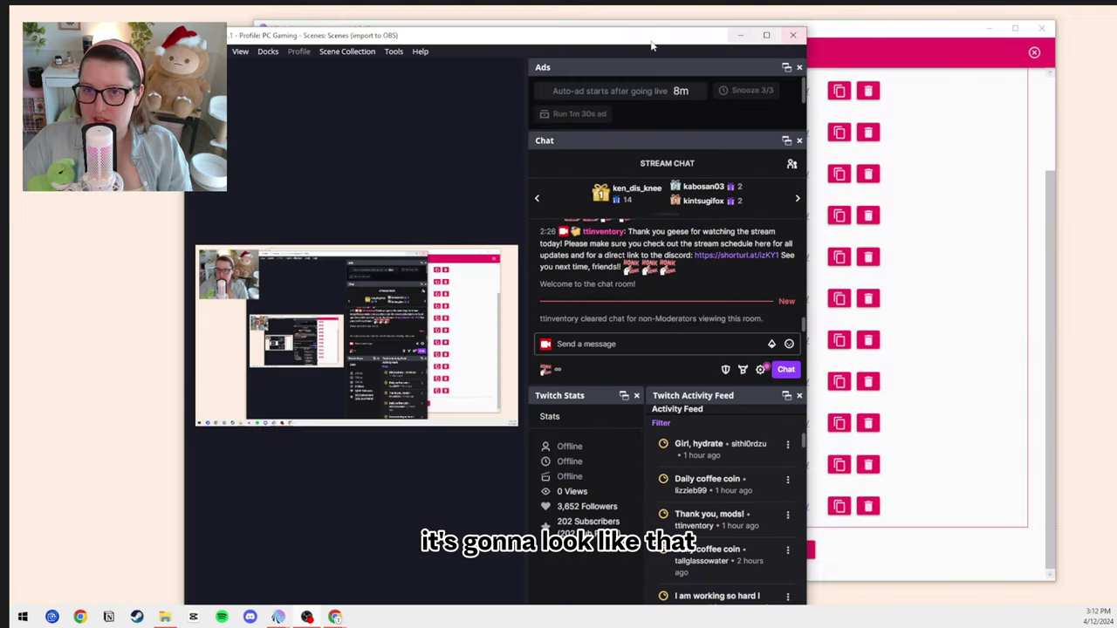